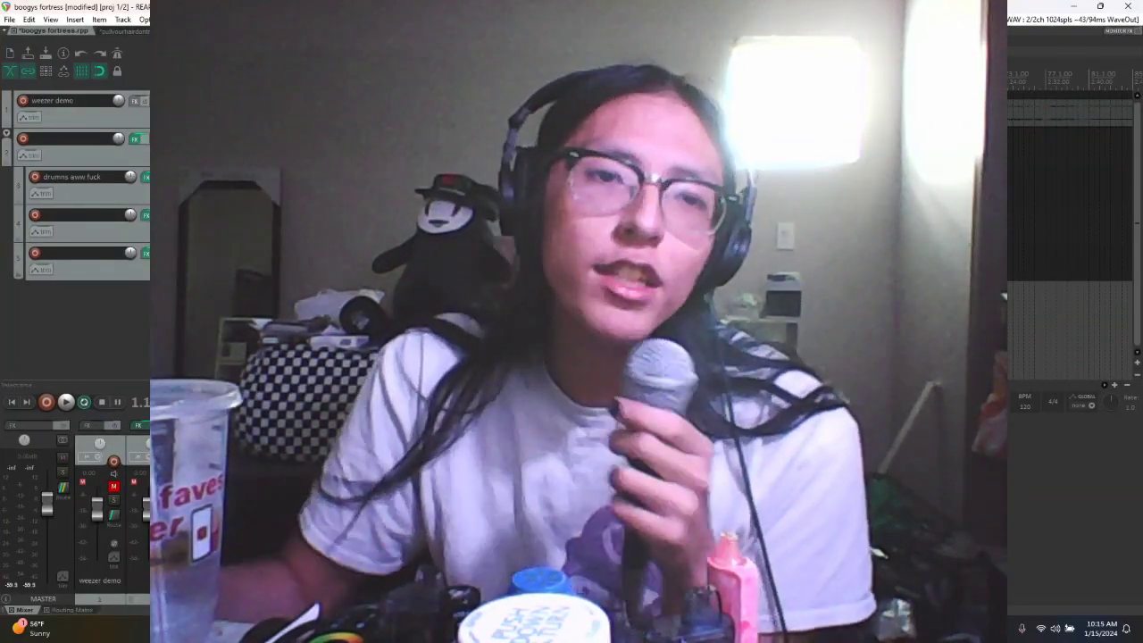
# Step: In OBS, shrink the facecam source into the lower-right corner of the scene and switch back to REAPER
pyautogui.press('F6')
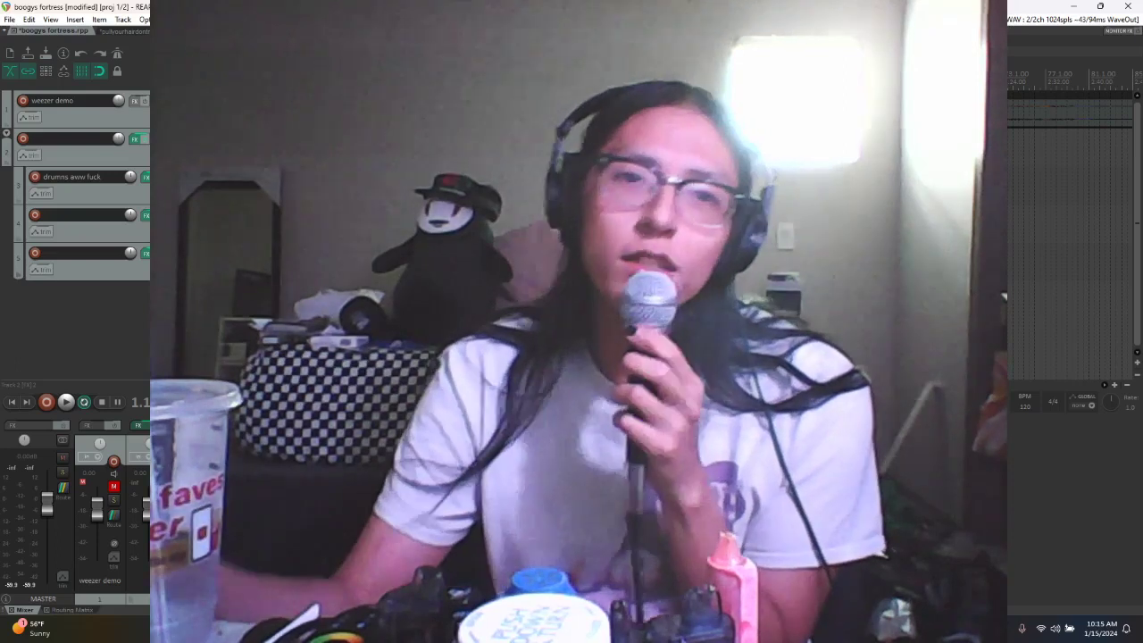
pyautogui.moveTo(416, 123); pyautogui.dragTo(597, 275)
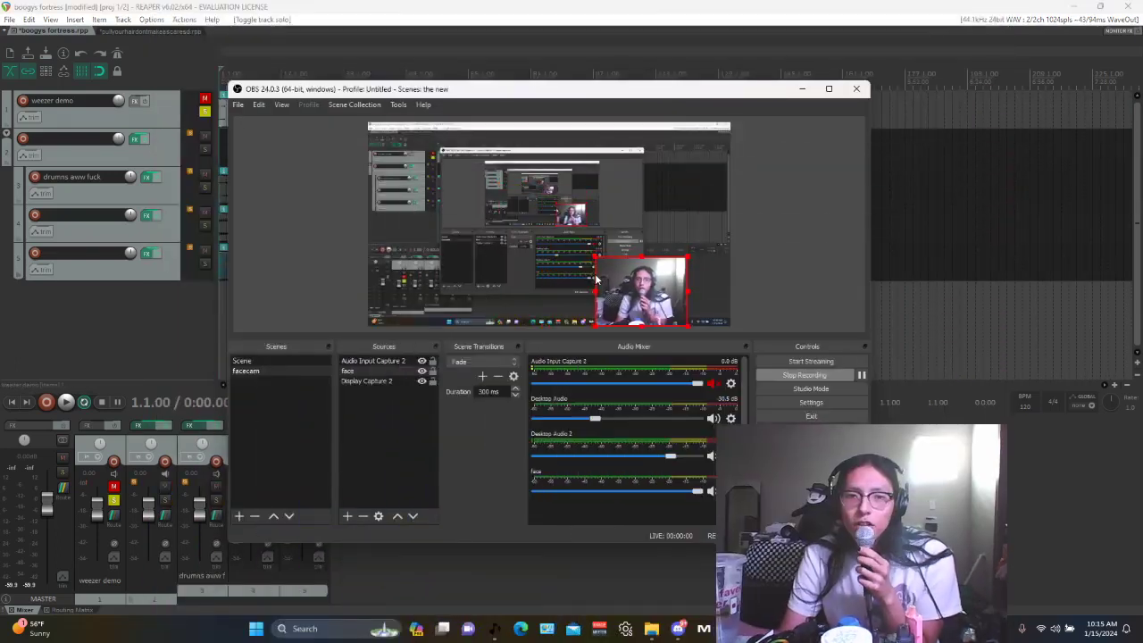
pyautogui.moveTo(653, 308); pyautogui.dragTo(694, 312)
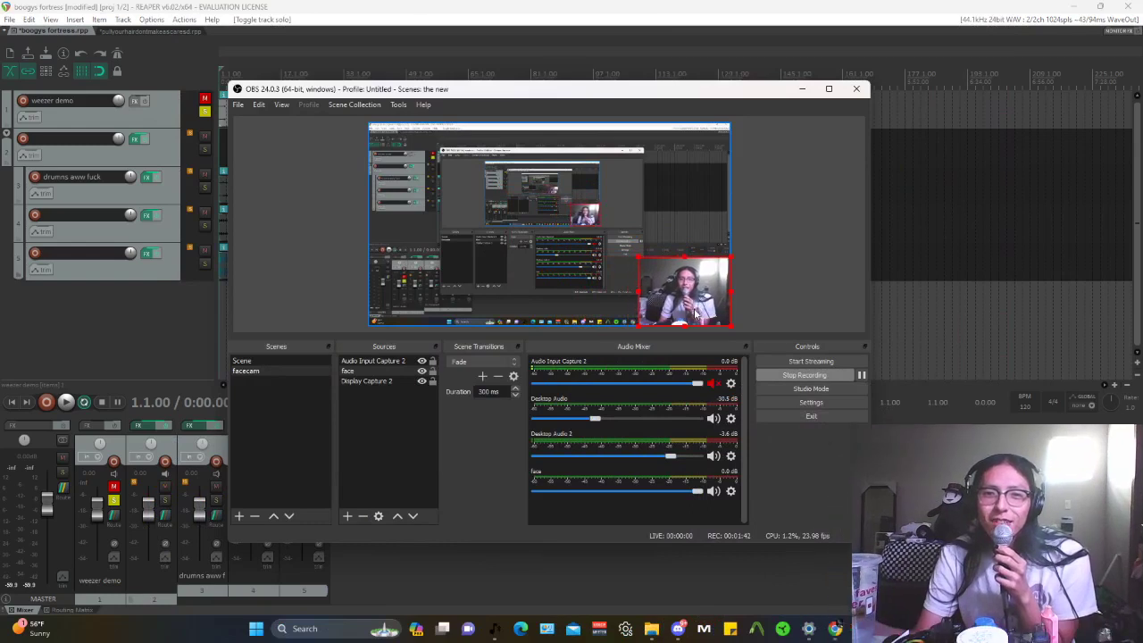
pyautogui.hotkey('alt', 'Tab')
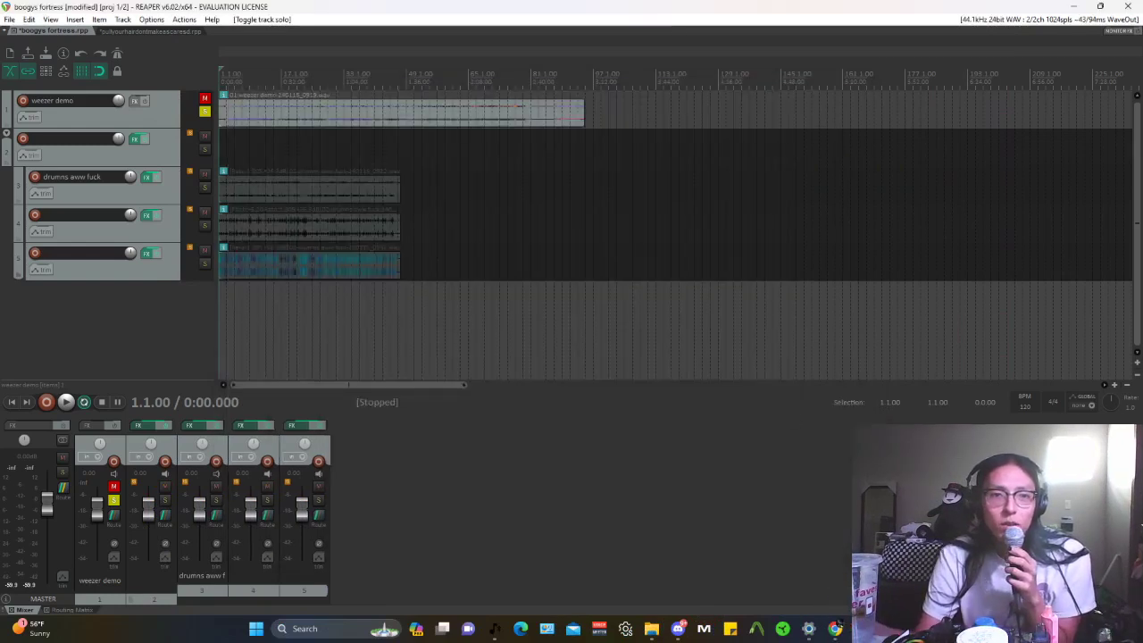
# Step: Play the soloed weezer demo track from the project start and increase its track height
pyautogui.press('space')
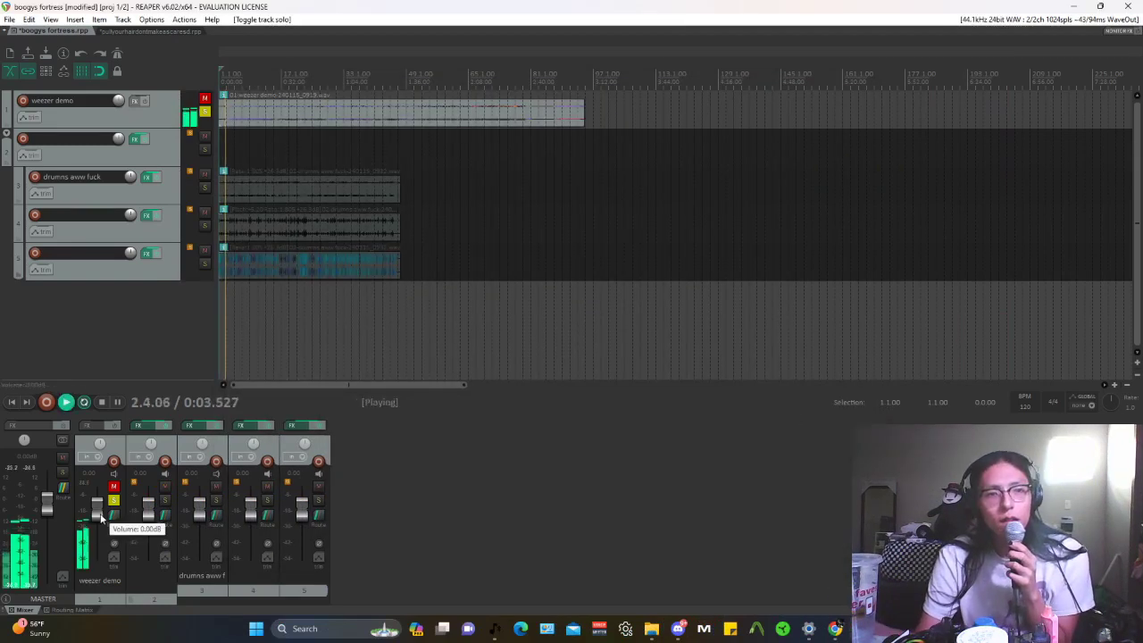
pyautogui.moveTo(126, 128); pyautogui.dragTo(126, 199)
pyautogui.scroll(7, 385, 222)
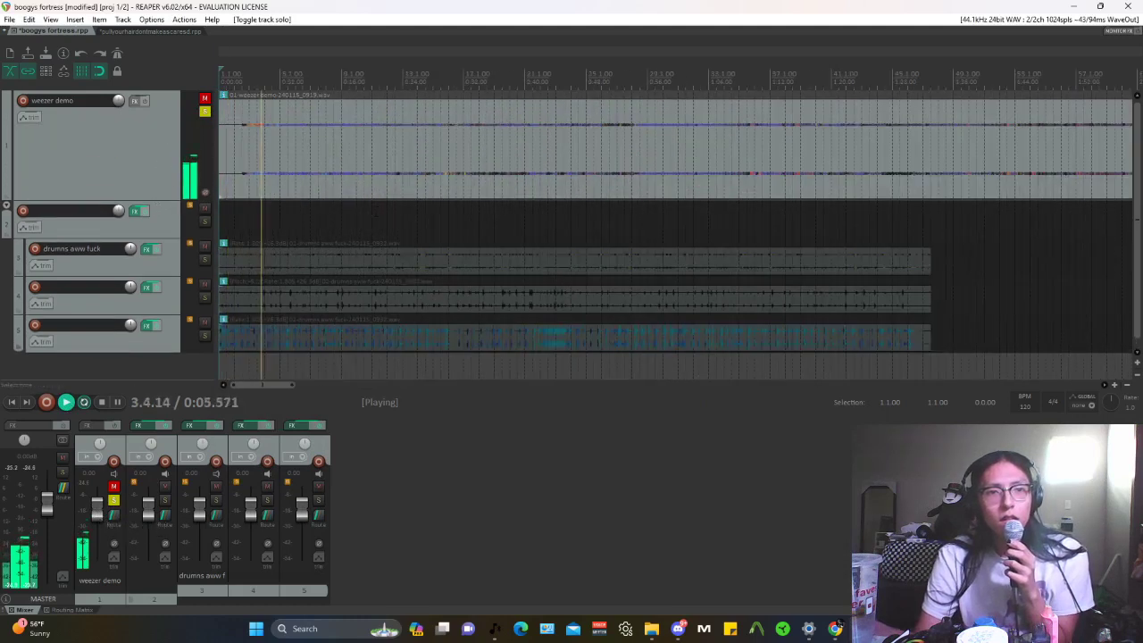
pyautogui.scroll(-2, 385, 223)
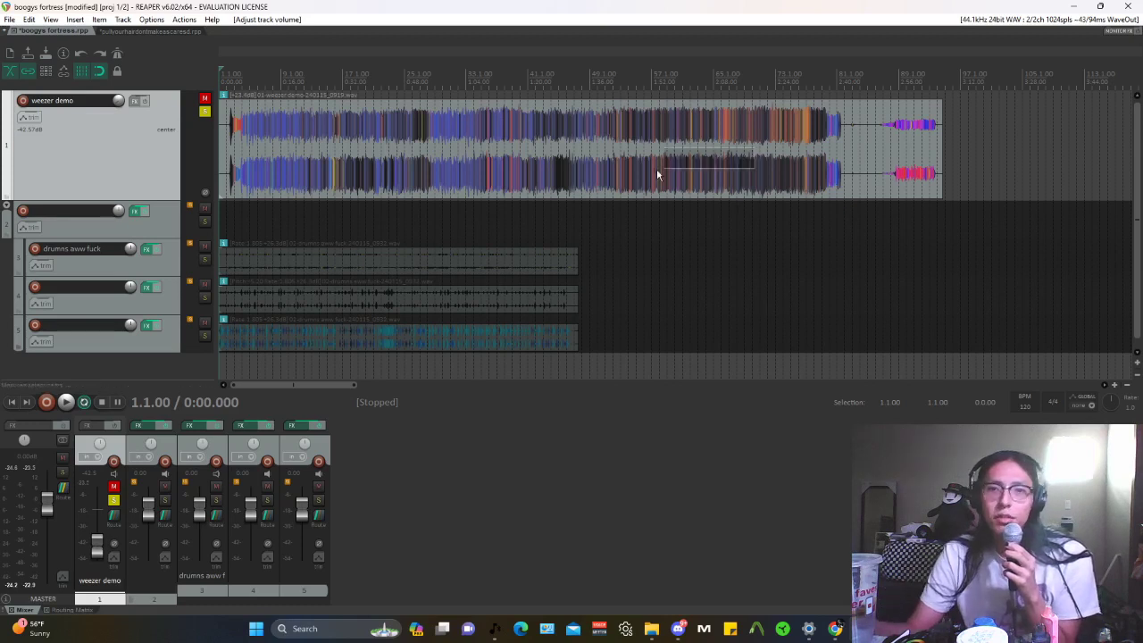
# Step: Make the weezer demo track even taller, select its audio item and inspect the start of its waveform
pyautogui.moveTo(708, 164); pyautogui.dragTo(711, 191)
pyautogui.click(746, 207)
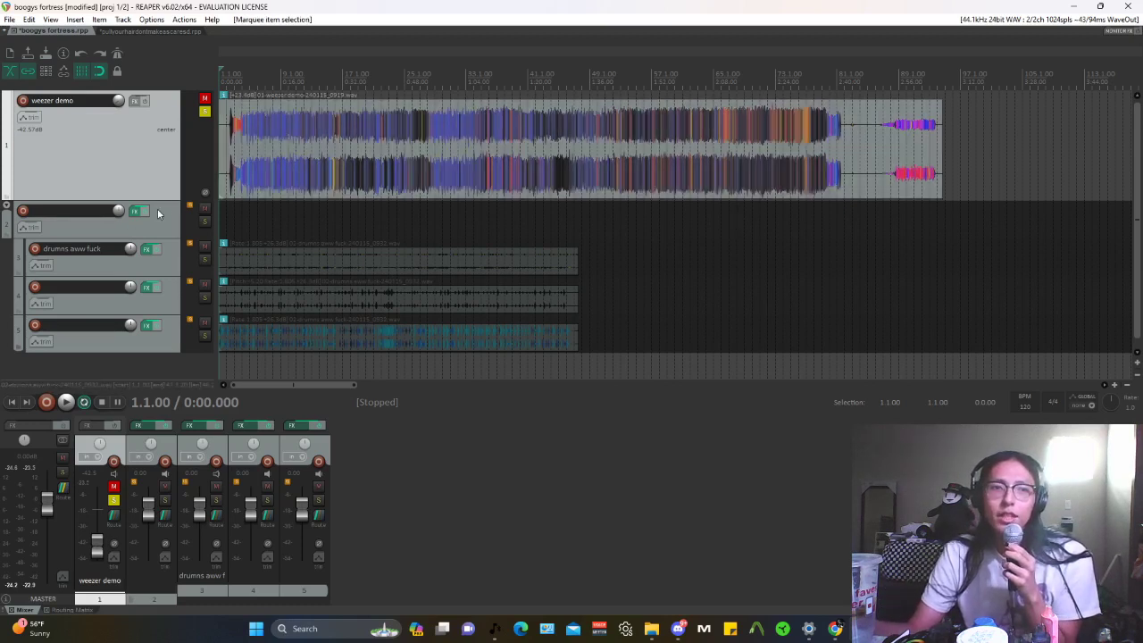
pyautogui.moveTo(163, 200); pyautogui.dragTo(164, 289)
pyautogui.click(595, 237)
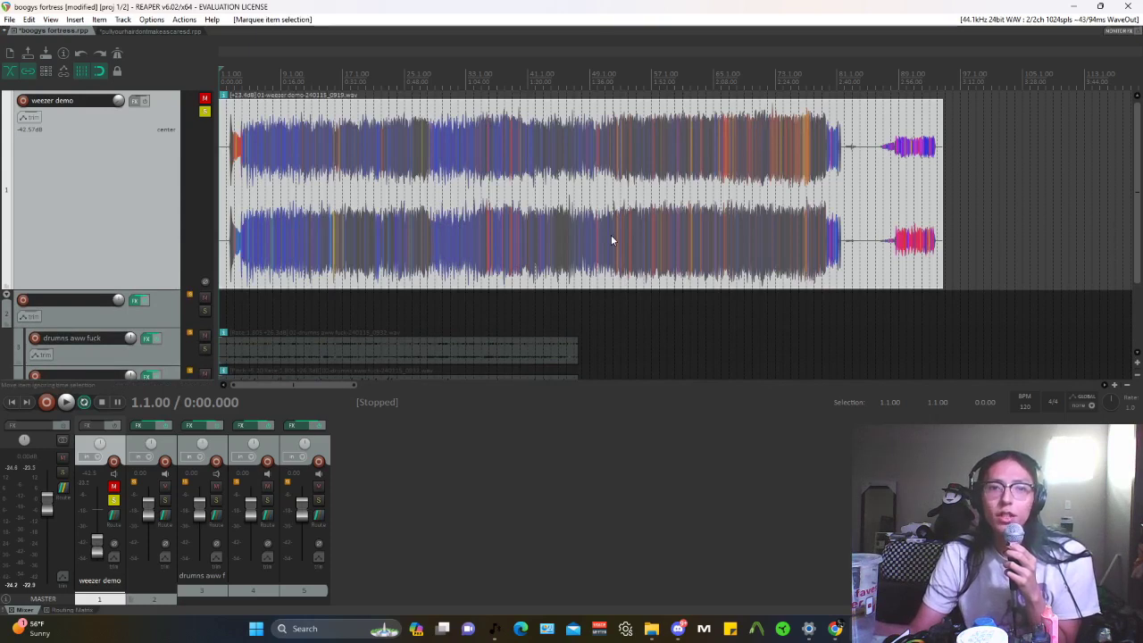
pyautogui.scroll(5, 574, 234)
pyautogui.click(340, 184)
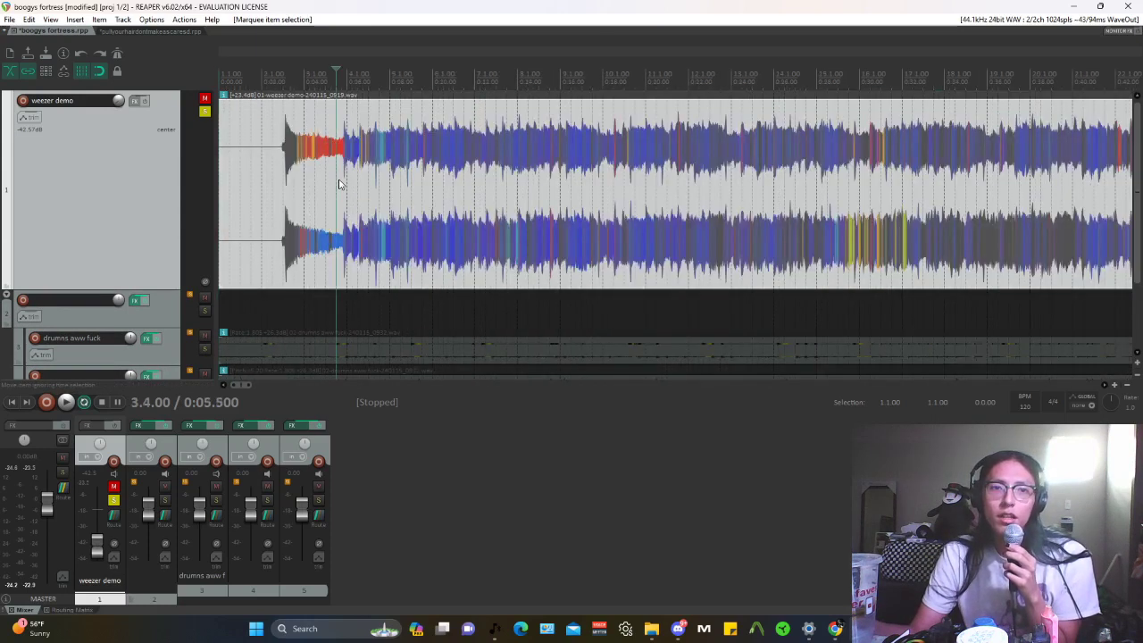
pyautogui.scroll(-3, 643, 207)
pyautogui.scroll(-2, 581, 214)
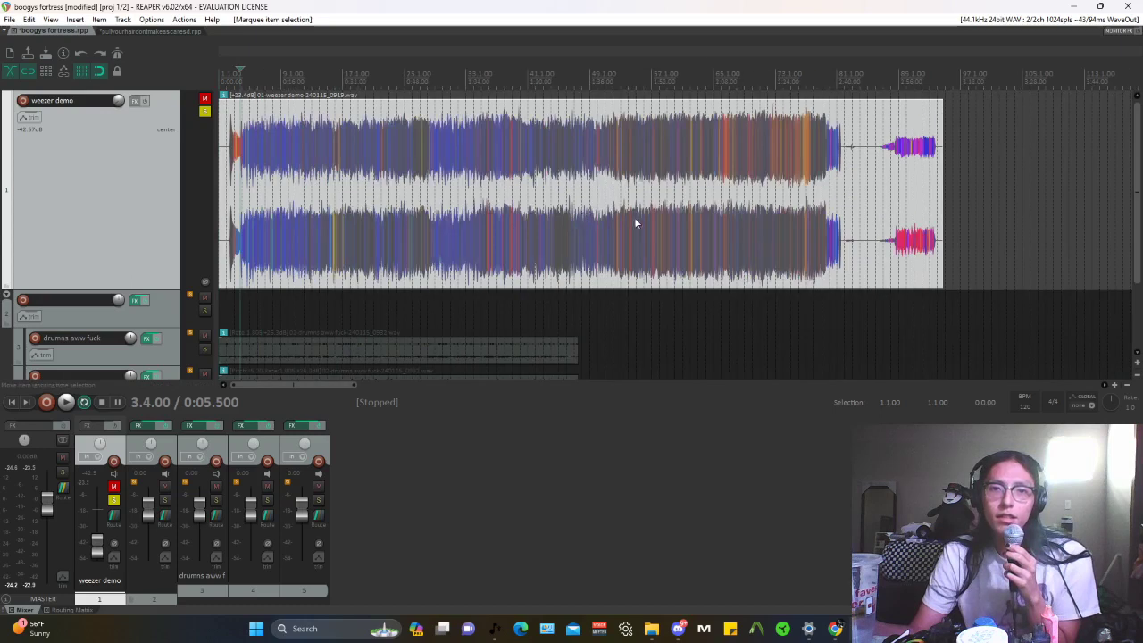
# Step: Play the weezer demo from bar 73 and raise its track volume to -30.44 dB
pyautogui.click(676, 209)
pyautogui.click(777, 211)
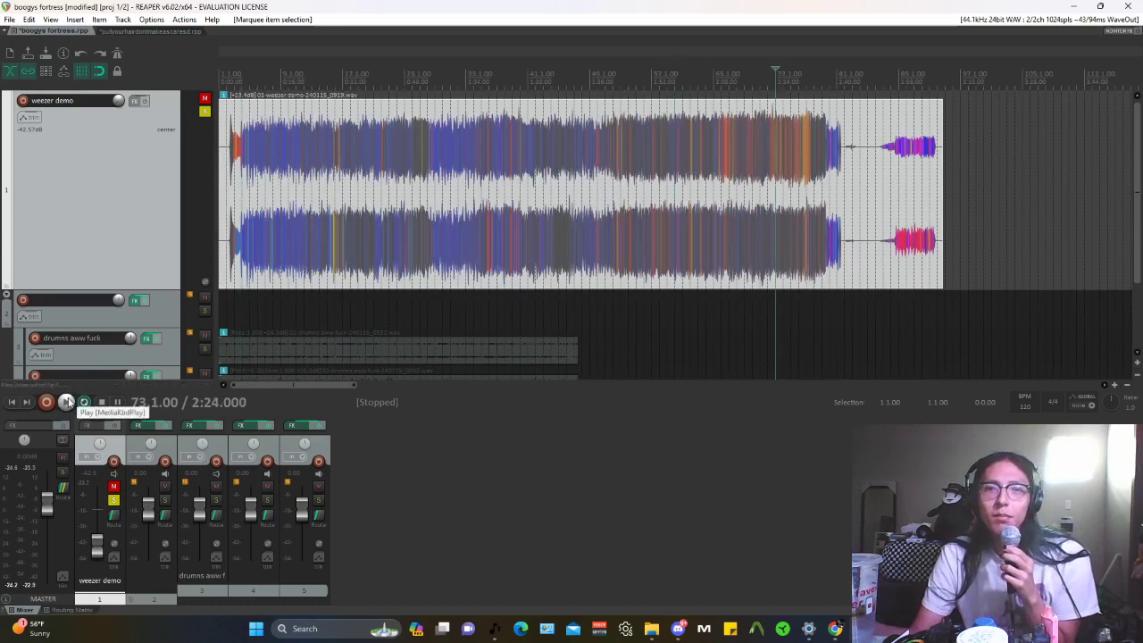
pyautogui.click(66, 402)
pyautogui.scroll(10, 100, 543)
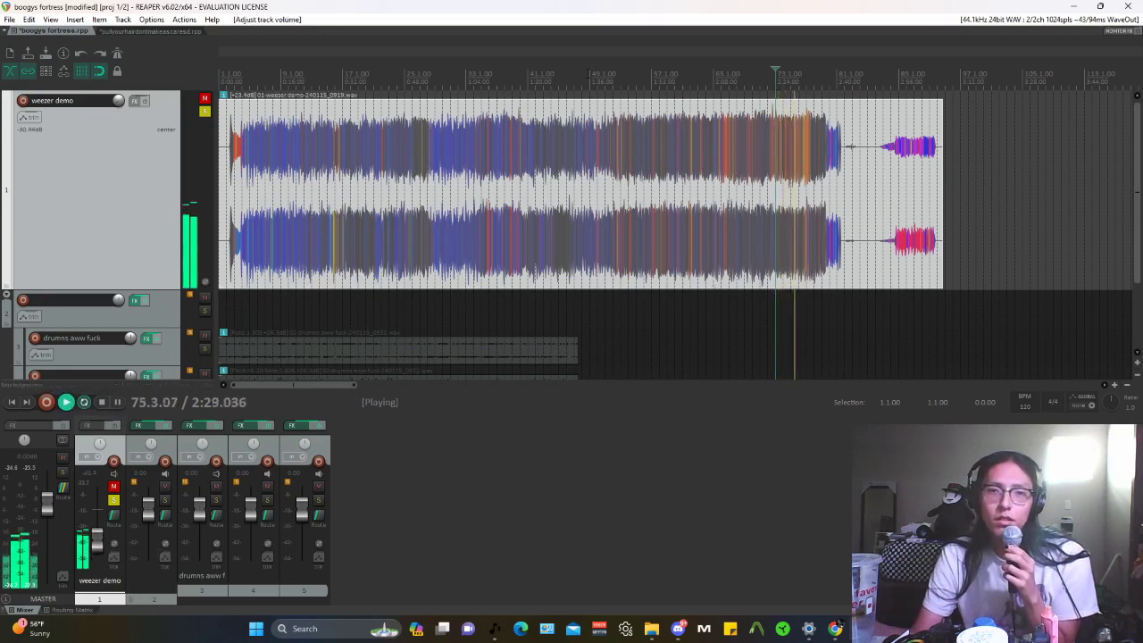
pyautogui.press('space')
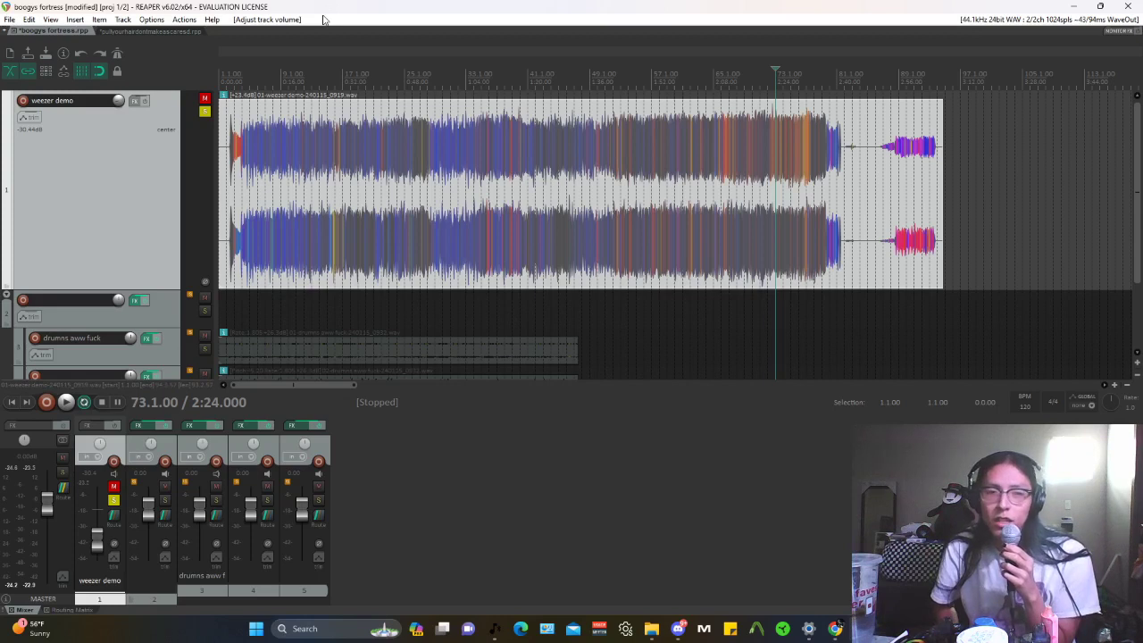
# Step: Unsolo the weezer demo track and play the drum tracks from the start of the project
pyautogui.click(204, 111)
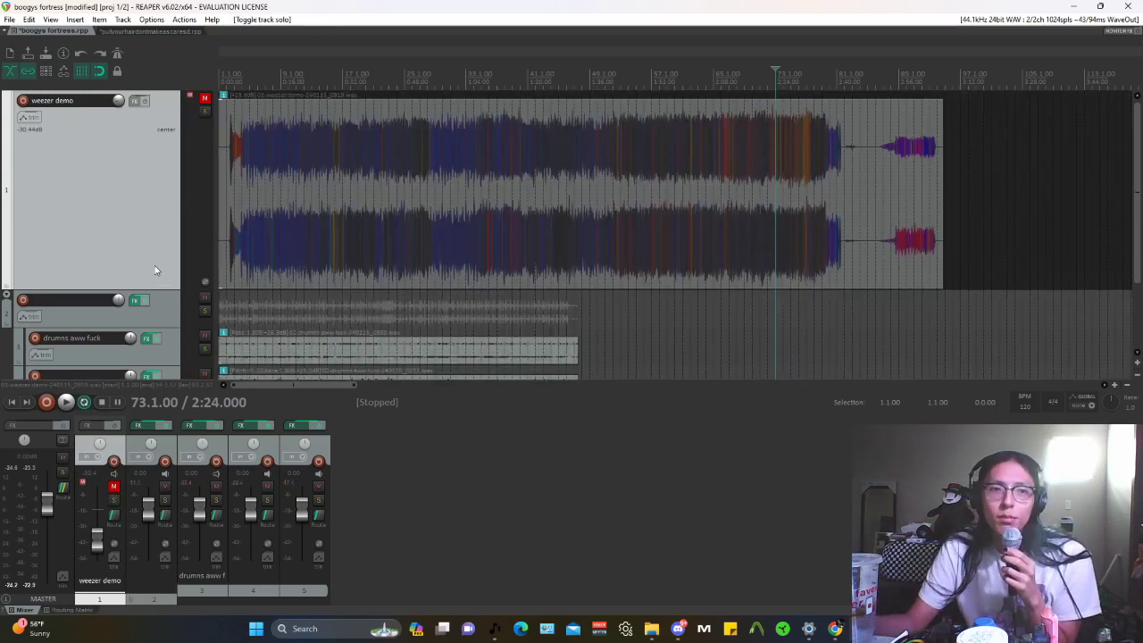
pyautogui.scroll(-2, 154, 265)
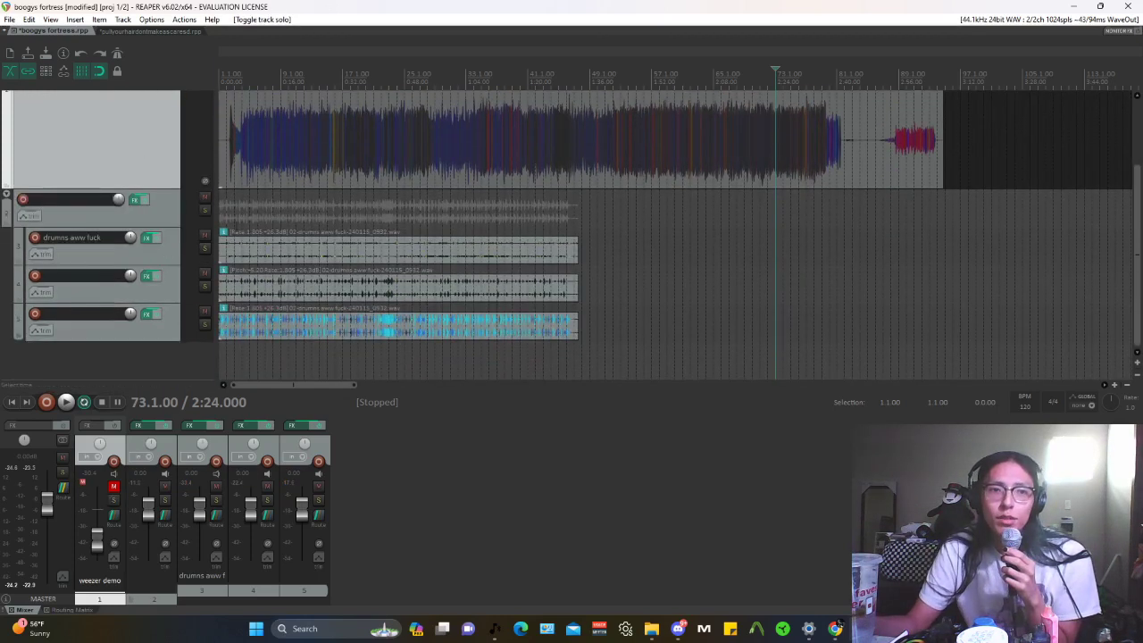
pyautogui.click(12, 403)
pyautogui.scroll(4, 339, 332)
pyautogui.moveTo(338, 332); pyautogui.dragTo(313, 258)
pyautogui.click(65, 402)
pyautogui.scroll(2, 272, 347)
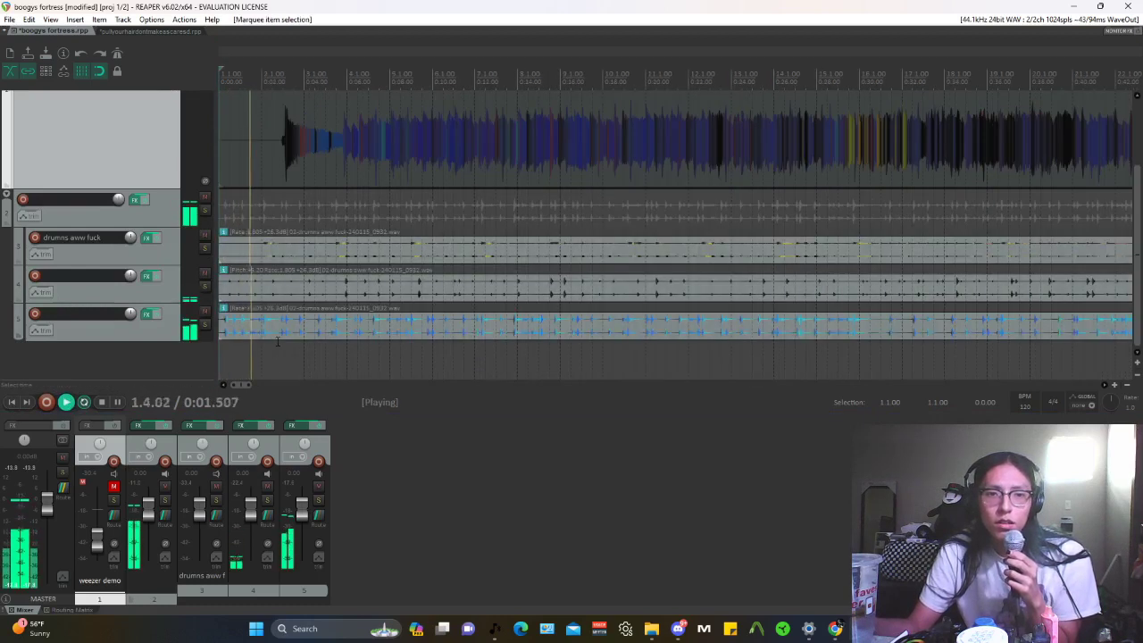
pyautogui.scroll(-2, 401, 336)
# Step: Look over the spare drum clips and the original drum recording placed farther along the timeline
pyautogui.scroll(-4, 410, 345)
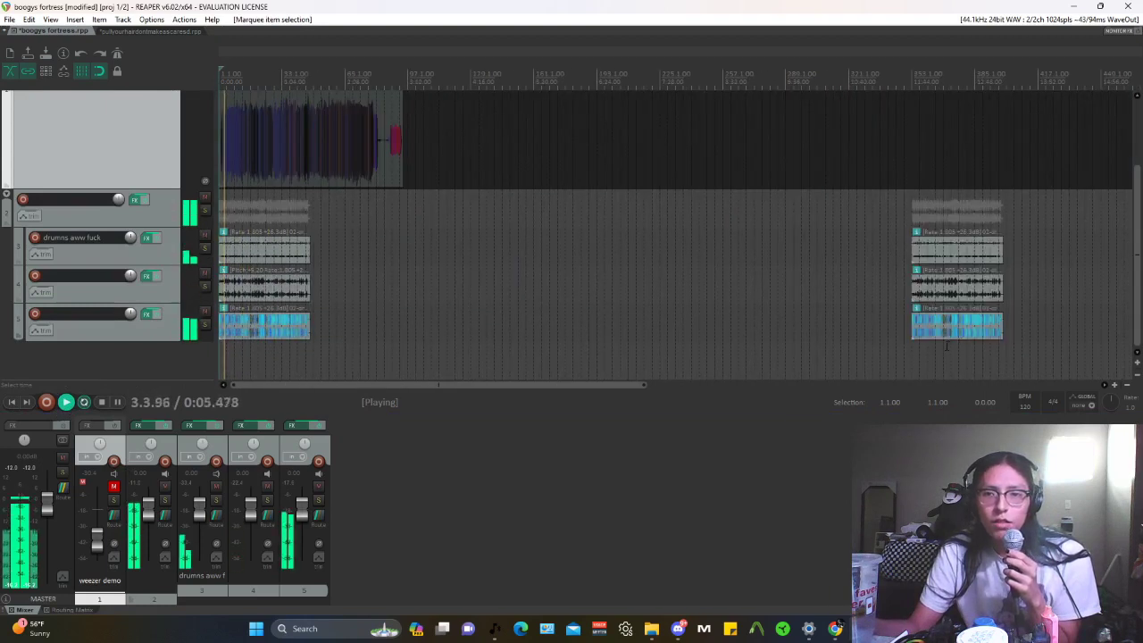
pyautogui.scroll(-2, 849, 326)
pyautogui.click(735, 289)
pyautogui.scroll(1, 799, 291)
pyautogui.scroll(2, 800, 291)
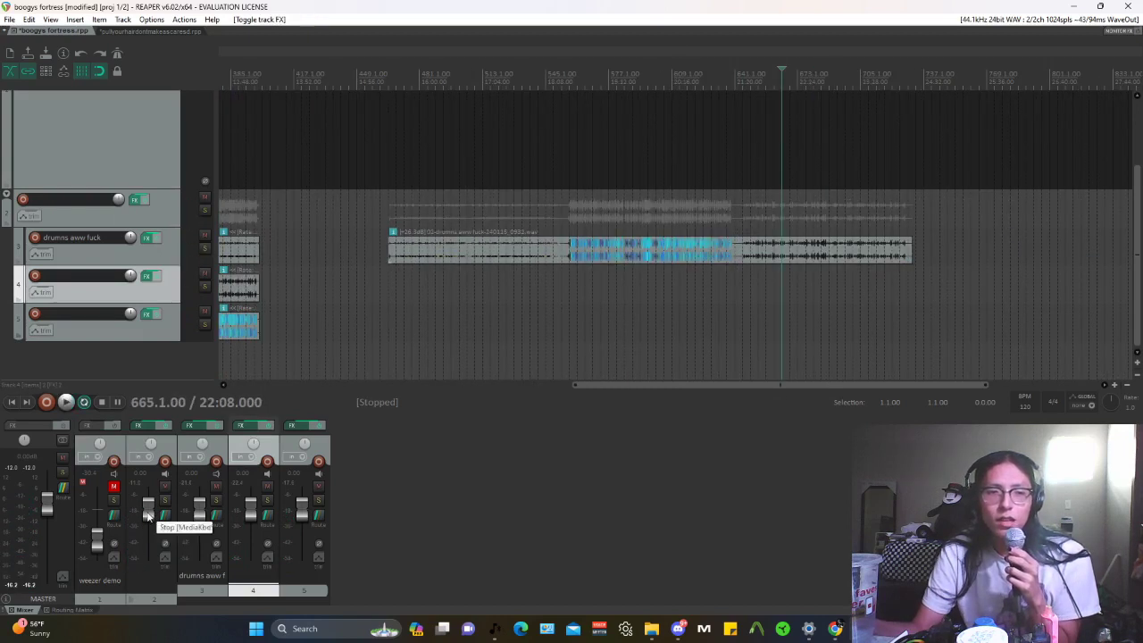
pyautogui.click(148, 516)
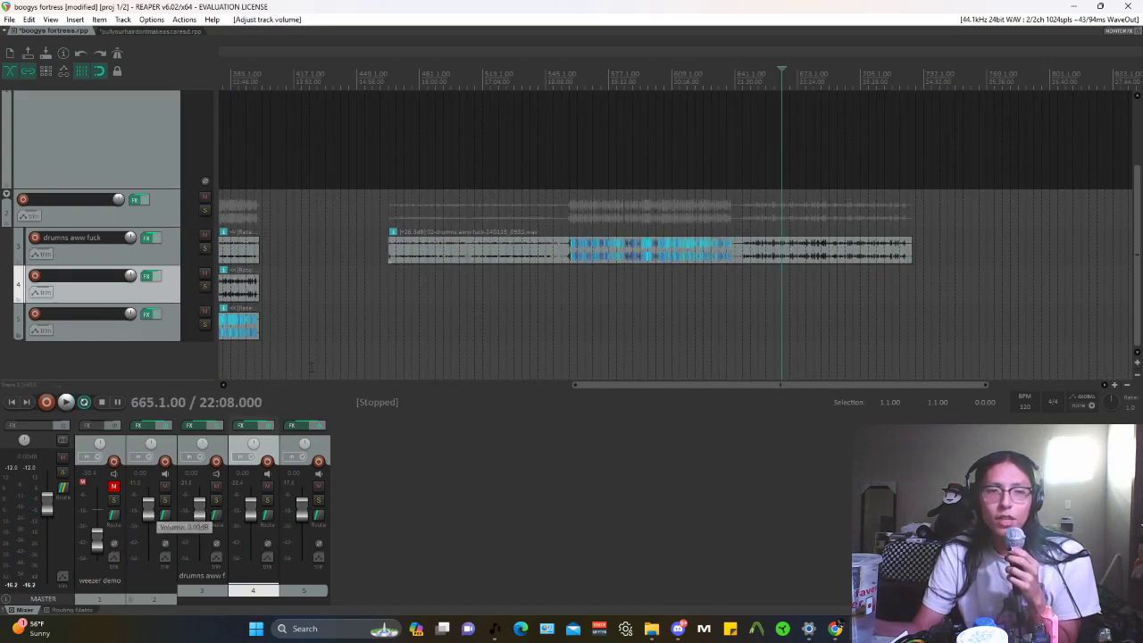
pyautogui.scroll(-4, 107, 456)
pyautogui.click(11, 404)
pyautogui.scroll(5, 593, 326)
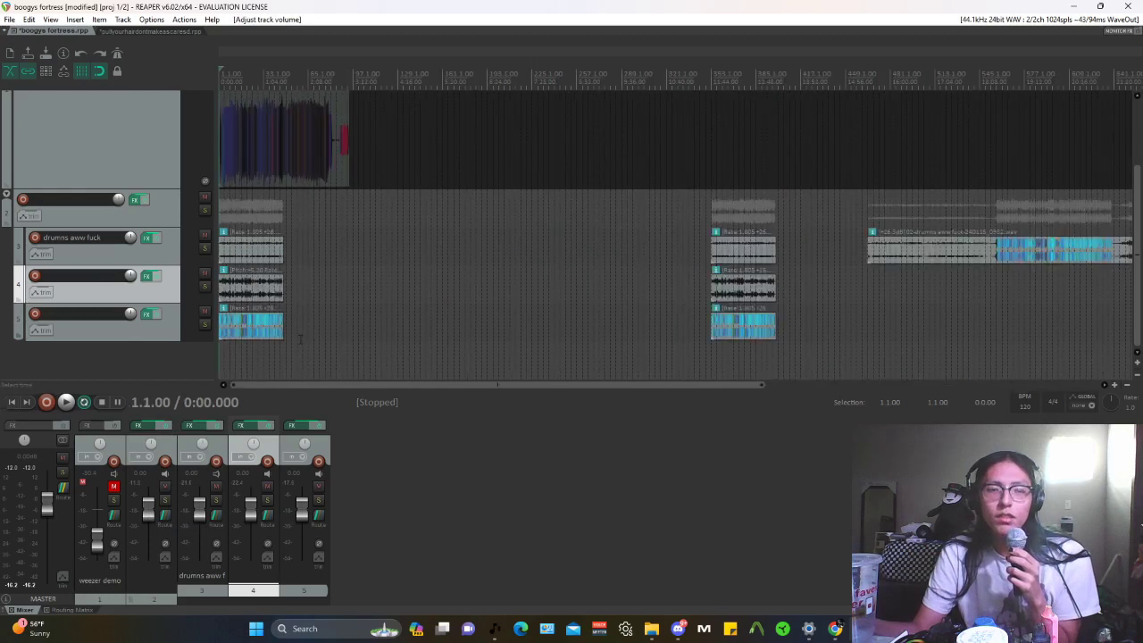
pyautogui.scroll(-3, 593, 327)
# Step: Select the original drum recording and enlarge the "drums aww fuck" track to examine its separate sections
pyautogui.click(779, 259)
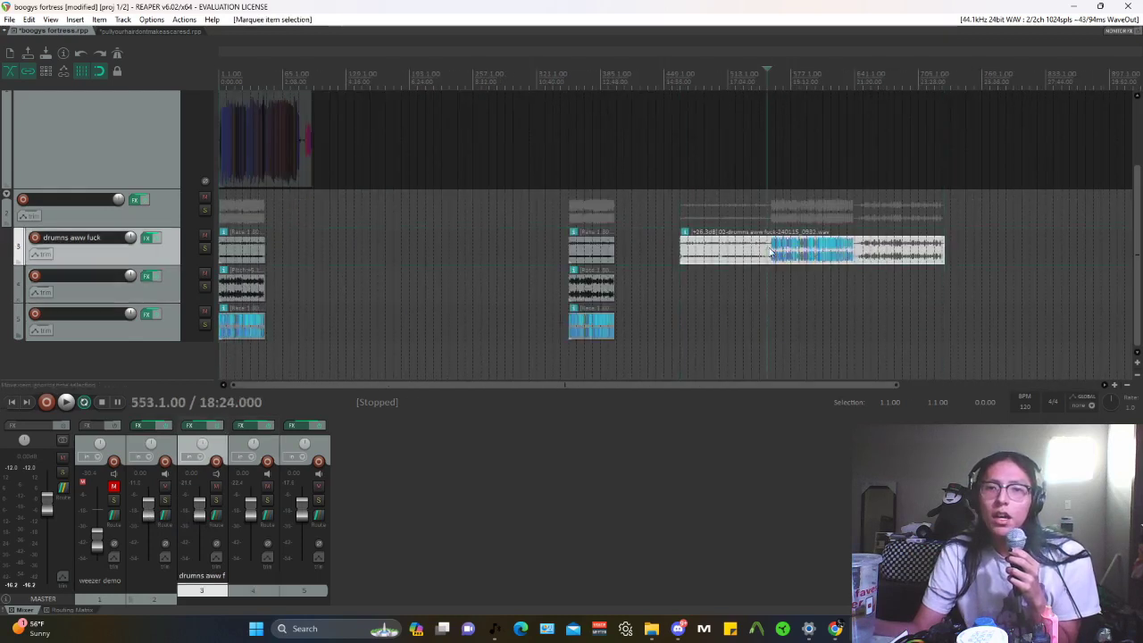
pyautogui.scroll(4, 767, 261)
pyautogui.moveTo(175, 265); pyautogui.dragTo(186, 313)
pyautogui.scroll(-3, 655, 306)
pyautogui.click(854, 301)
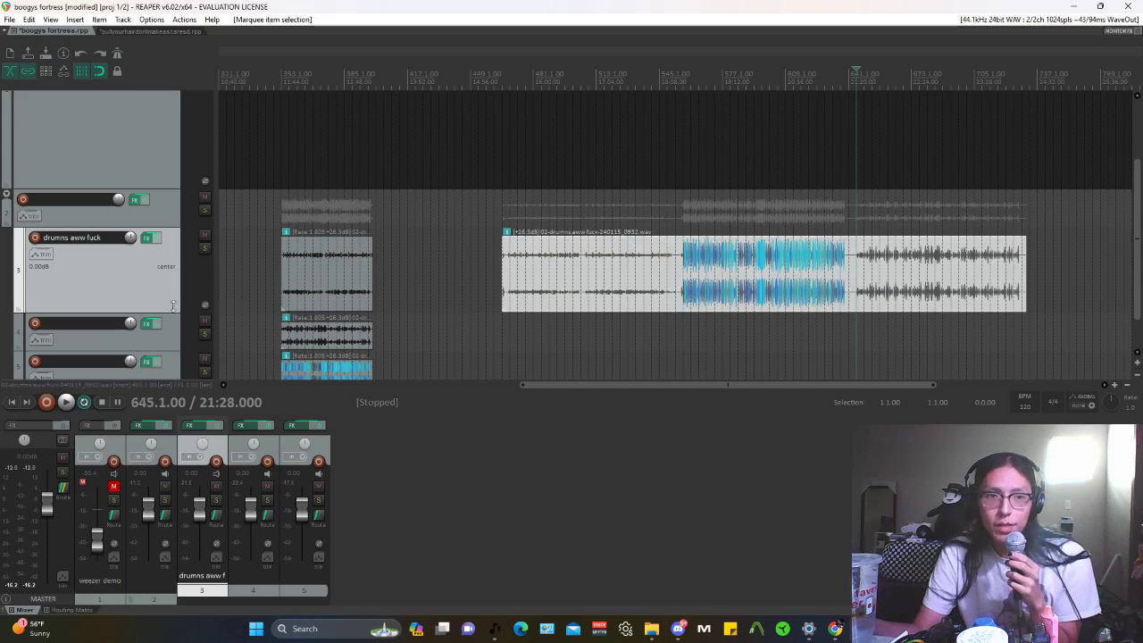
# Step: Reduce the height of the "drums aww fuck" track and select the stacked drum clips at bar 353
pyautogui.moveTo(173, 312); pyautogui.dragTo(179, 276)
pyautogui.click(278, 273)
pyautogui.scroll(3, 295, 274)
pyautogui.moveTo(862, 288); pyautogui.dragTo(544, 296)
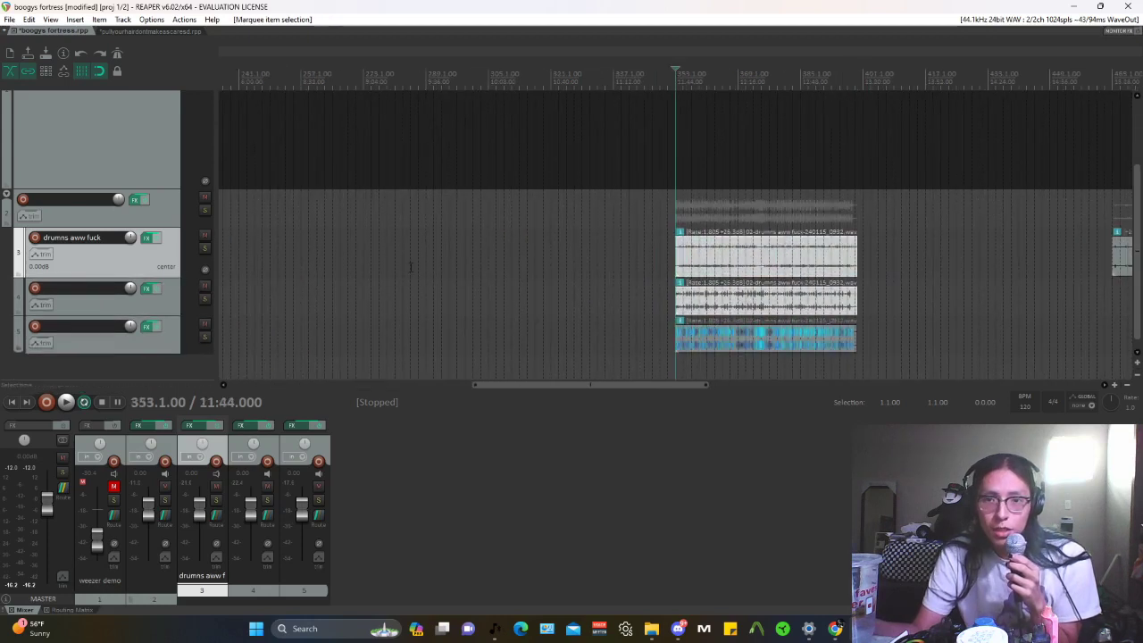
# Step: View the Stereo Field Manipulator settings in the drum folder track's effects chain and close the chain
pyautogui.click(180, 219)
pyautogui.click(134, 199)
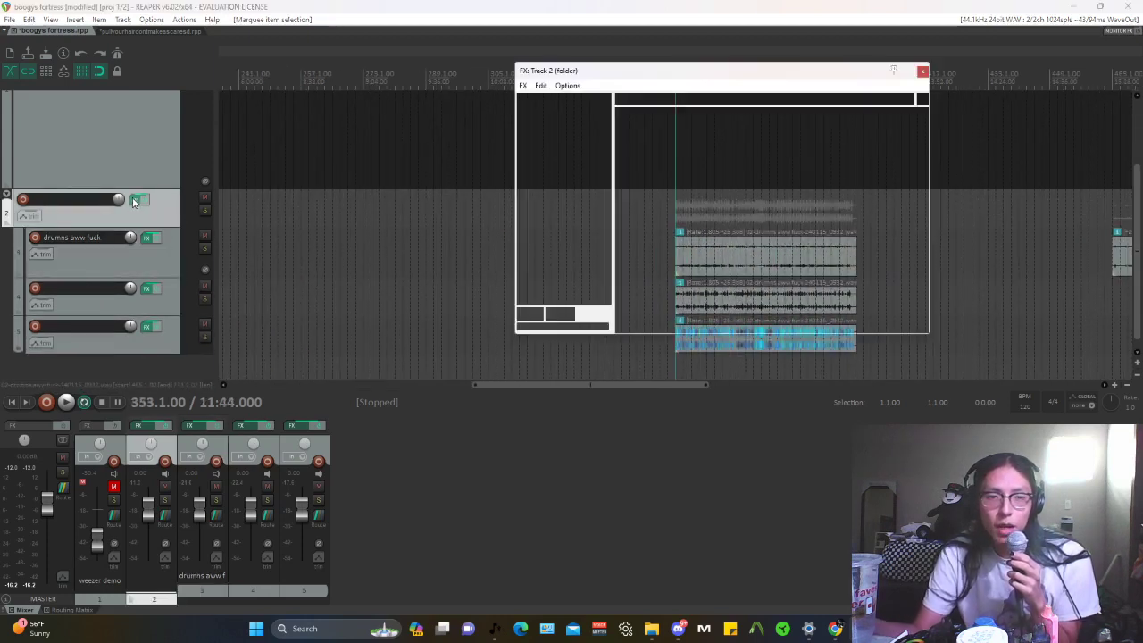
pyautogui.click(564, 99)
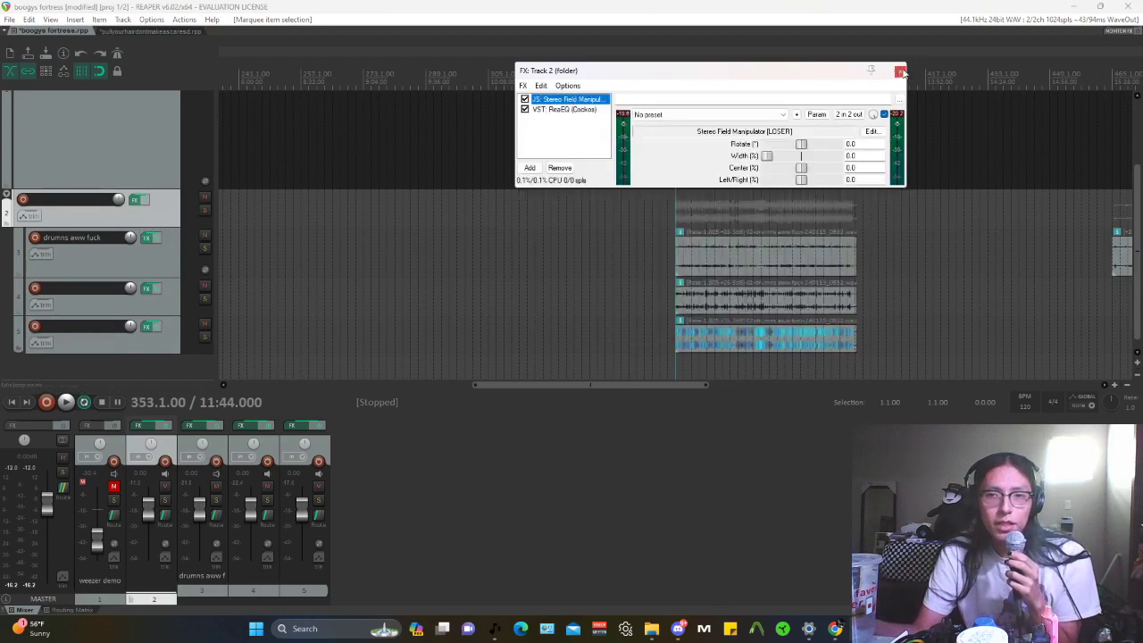
pyautogui.click(902, 70)
# Step: Solo the weezer demo track and play it from bar 4 near the project start
pyautogui.click(11, 405)
pyautogui.scroll(3, 287, 356)
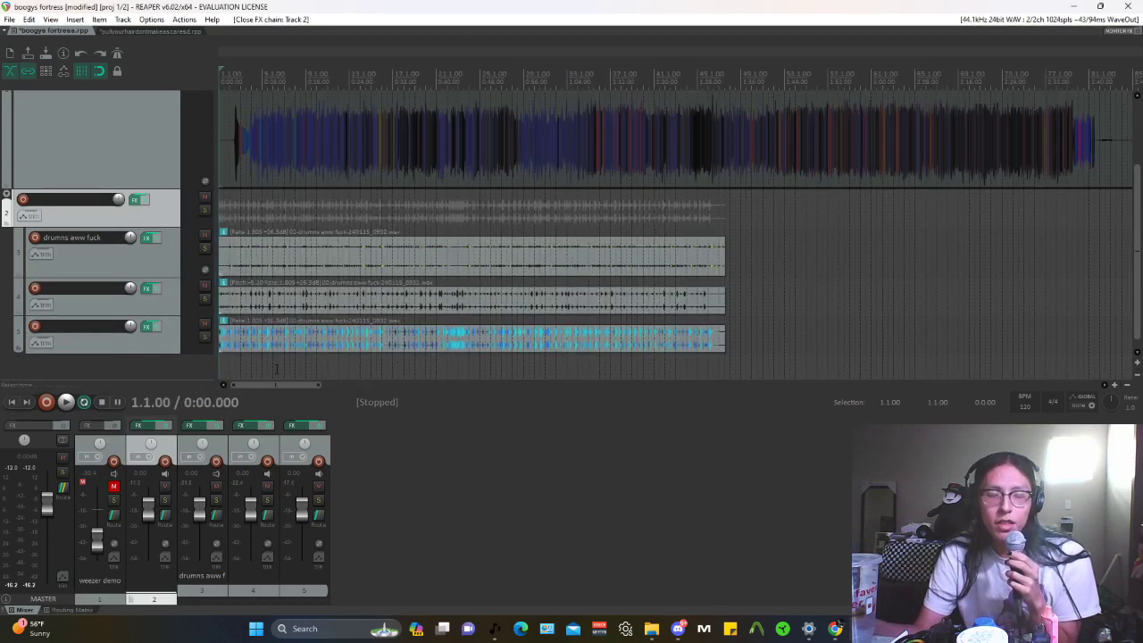
pyautogui.click(186, 366)
pyautogui.scroll(3, 186, 364)
pyautogui.scroll(-3, 179, 348)
pyautogui.scroll(3, 163, 299)
pyautogui.click(204, 110)
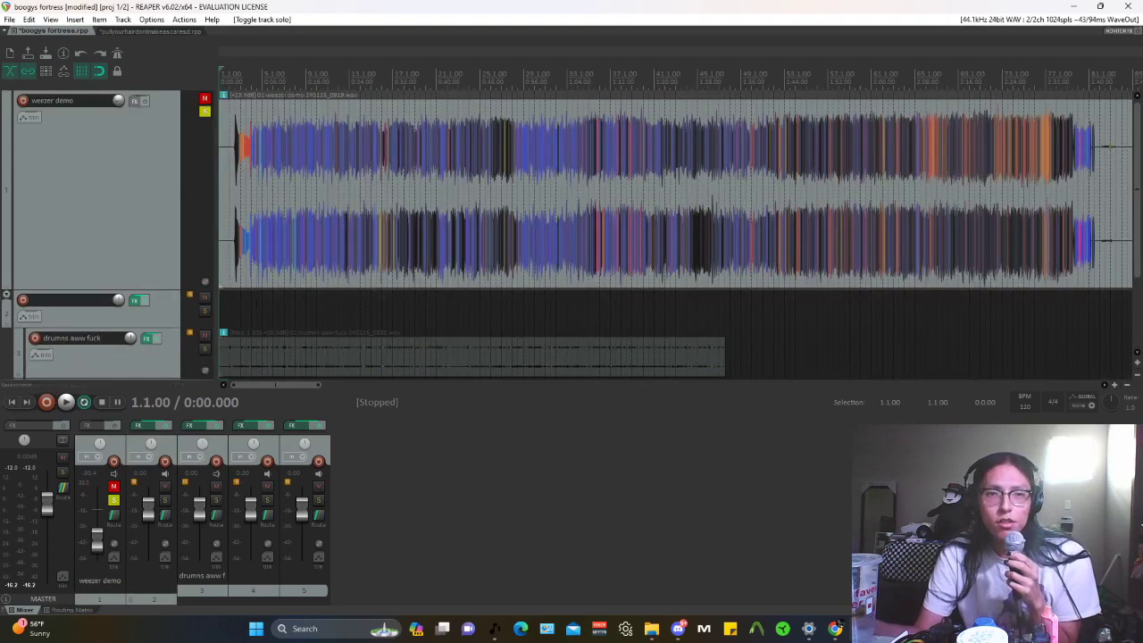
pyautogui.click(89, 315)
pyautogui.click(66, 401)
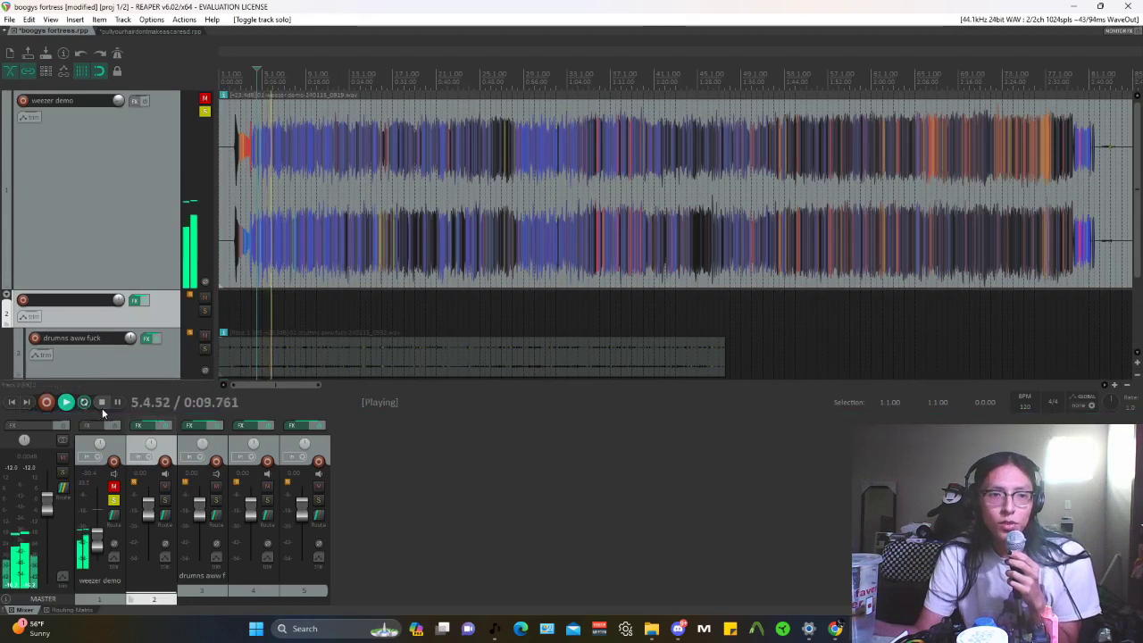
# Step: Try panning the weezer demo track during playback and return the pan to center
pyautogui.moveTo(100, 445); pyautogui.dragTo(101, 421)
pyautogui.moveTo(101, 449)
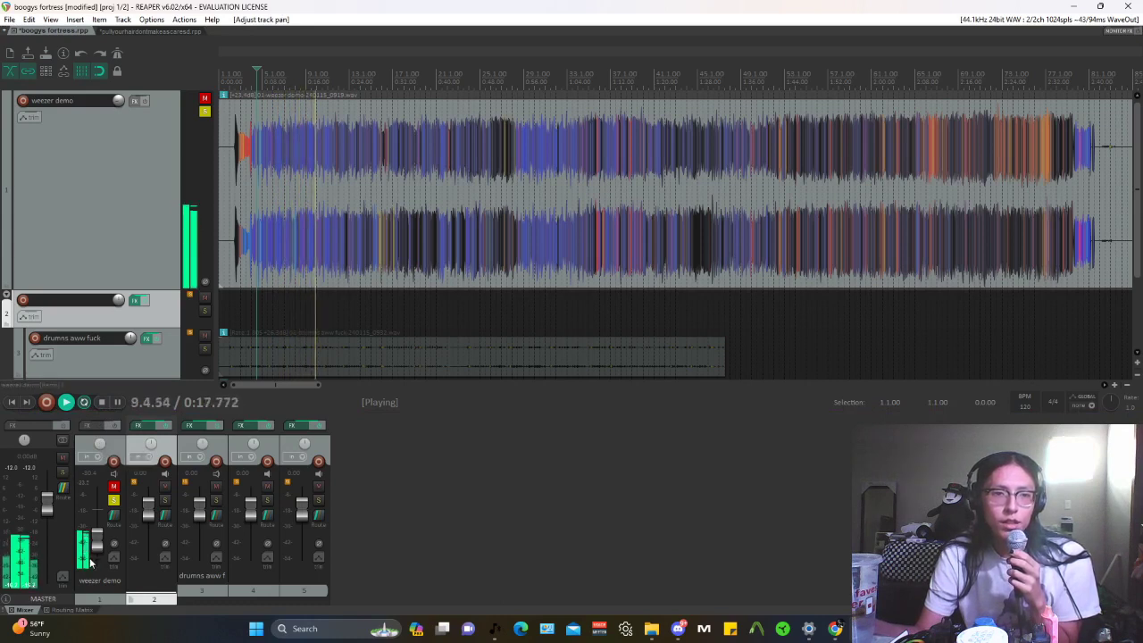
pyautogui.moveTo(99, 447); pyautogui.dragTo(97, 445)
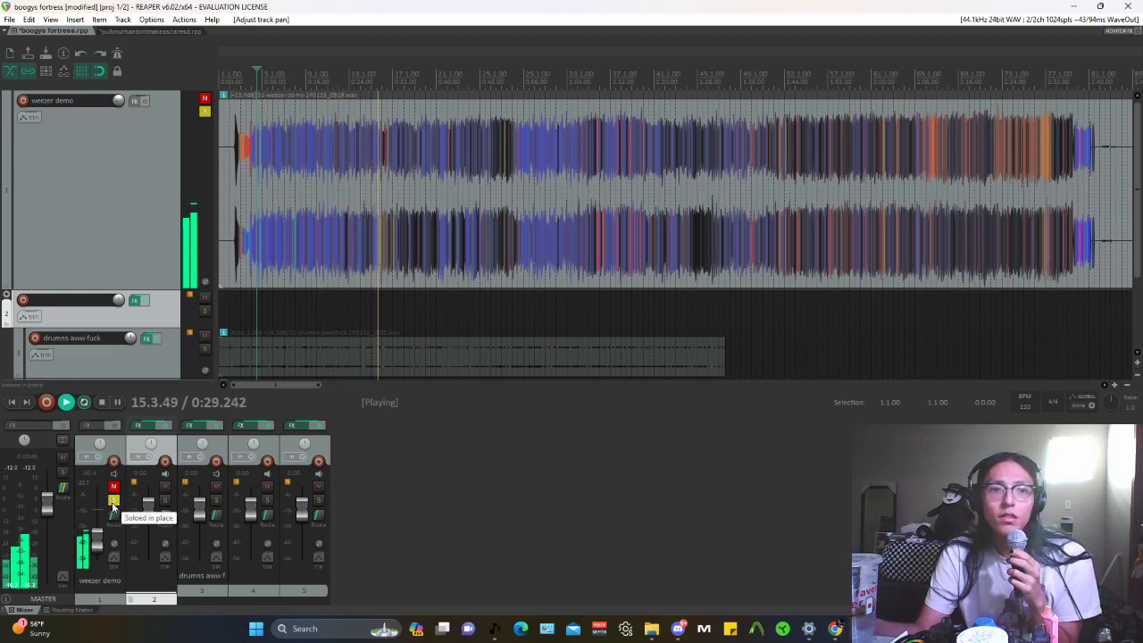
# Step: Unsolo the weezer demo track, stop playback and bring all the drum tracks into view
pyautogui.click(114, 501)
pyautogui.click(101, 402)
pyautogui.scroll(-3, 167, 281)
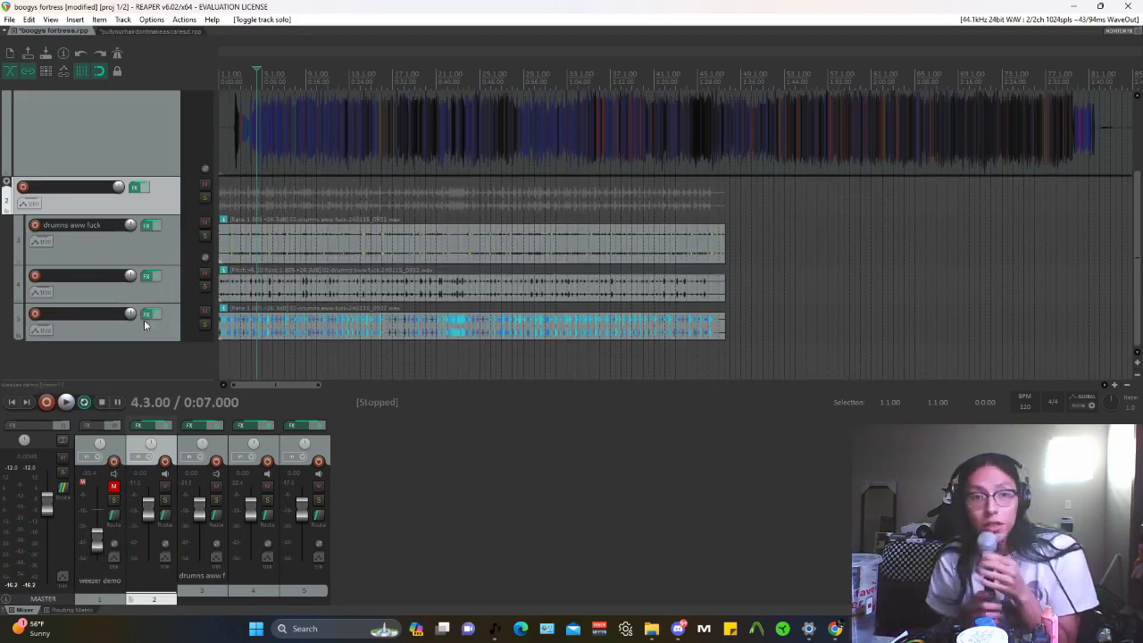
pyautogui.scroll(-2, 145, 325)
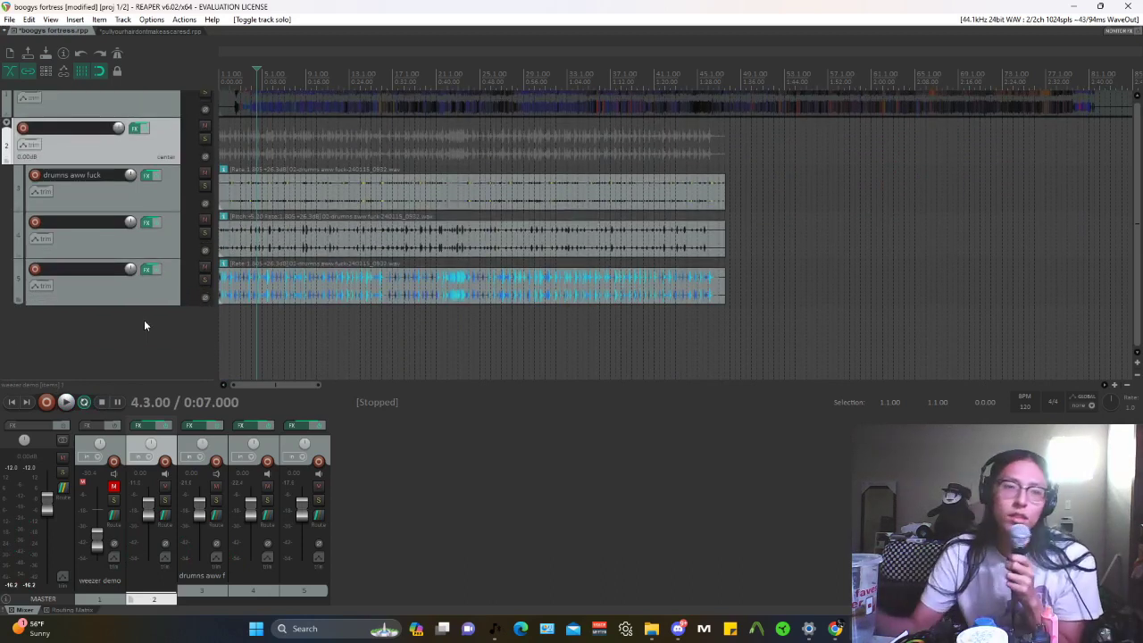
pyautogui.scroll(1, 146, 357)
pyautogui.scroll(-4, 264, 304)
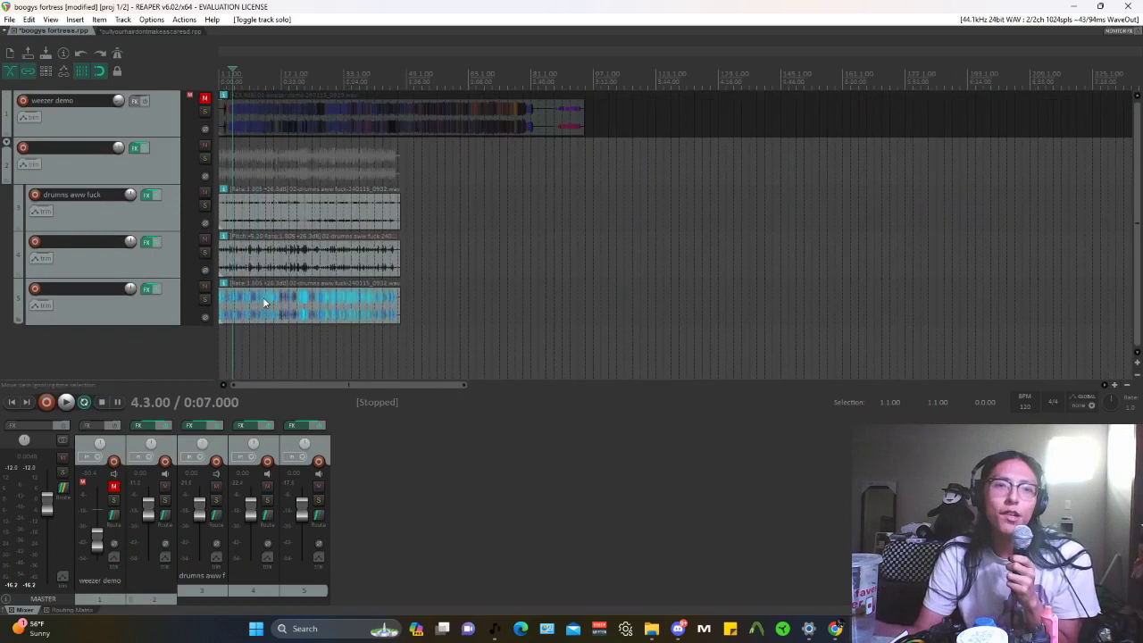
# Step: Solo the weezer demo track again
pyautogui.click(205, 112)
pyautogui.scroll(3, 236, 132)
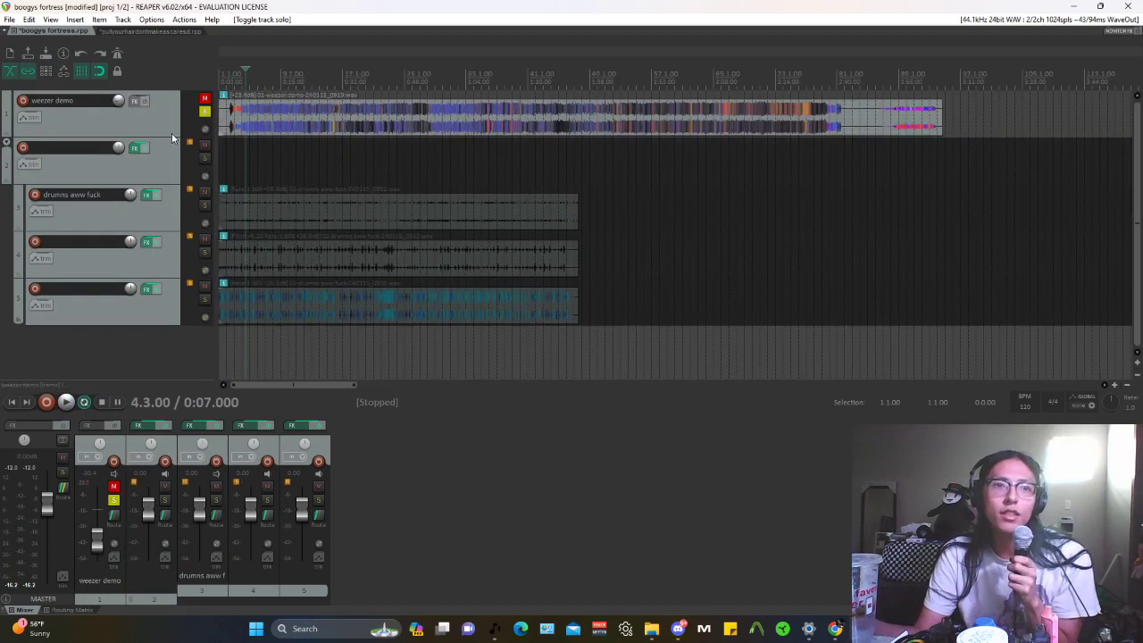
# Step: Enlarge the soloed weezer demo track and play its stereo recording from around bar 31
pyautogui.moveTo(173, 139); pyautogui.dragTo(173, 217)
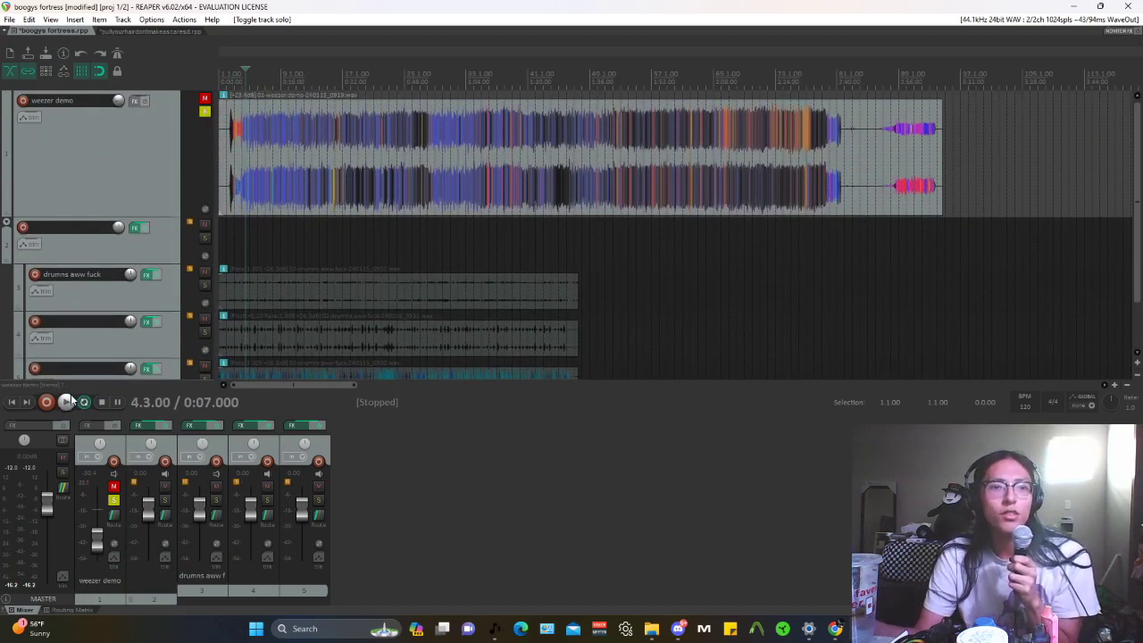
pyautogui.click(69, 401)
pyautogui.click(351, 239)
pyautogui.click(420, 239)
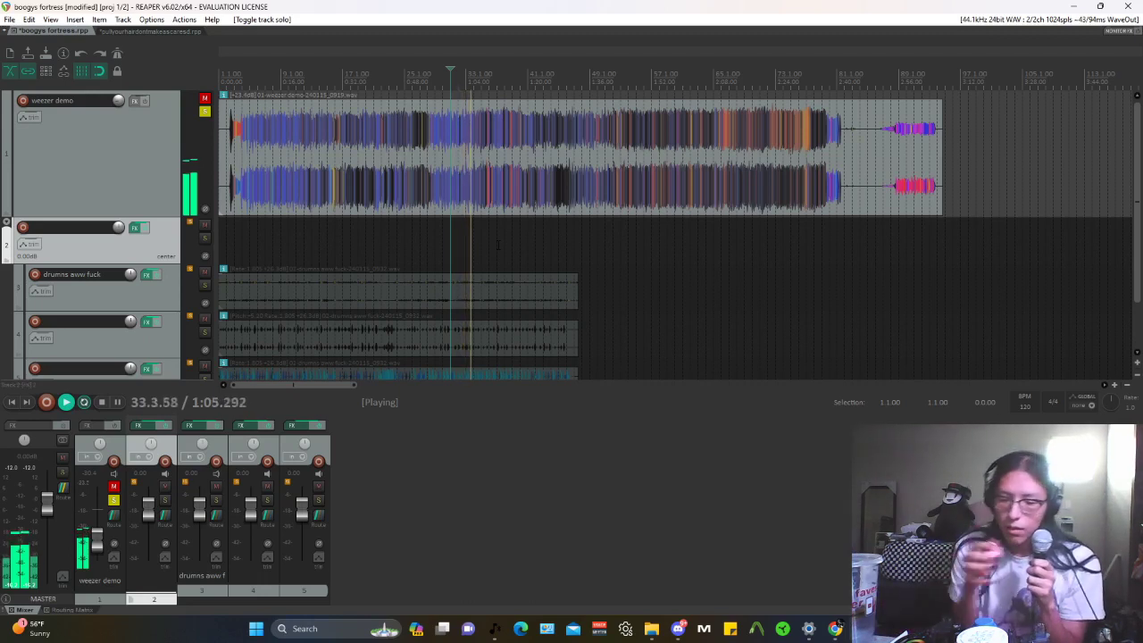
pyautogui.press('space')
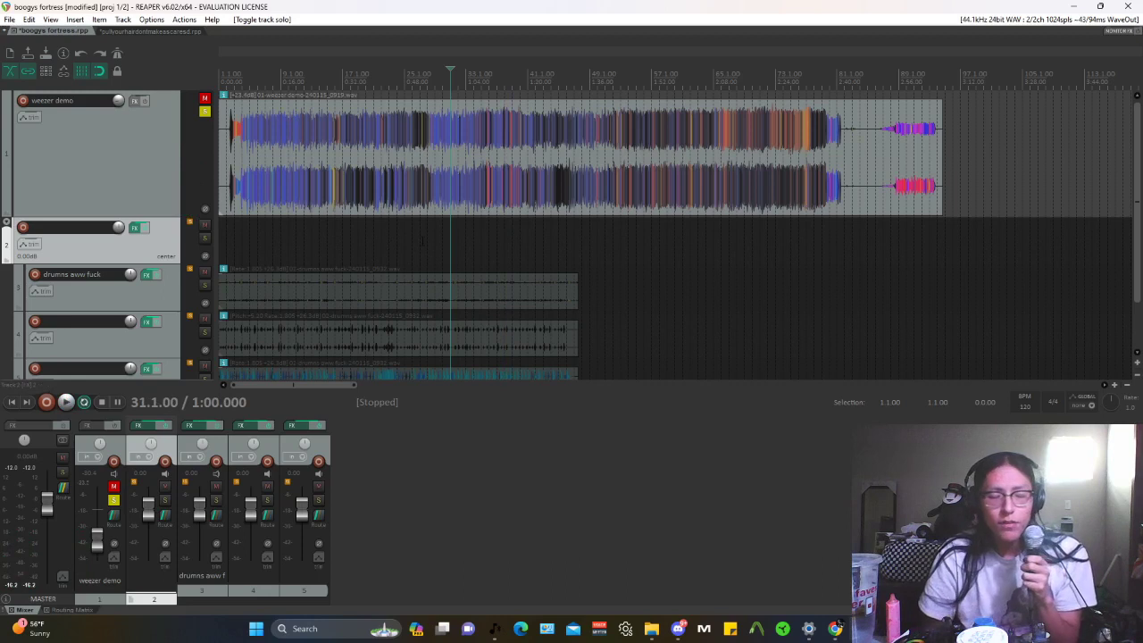
# Step: Play the layered drum tracks from near the project start, without the weezer demo
pyautogui.click(431, 344)
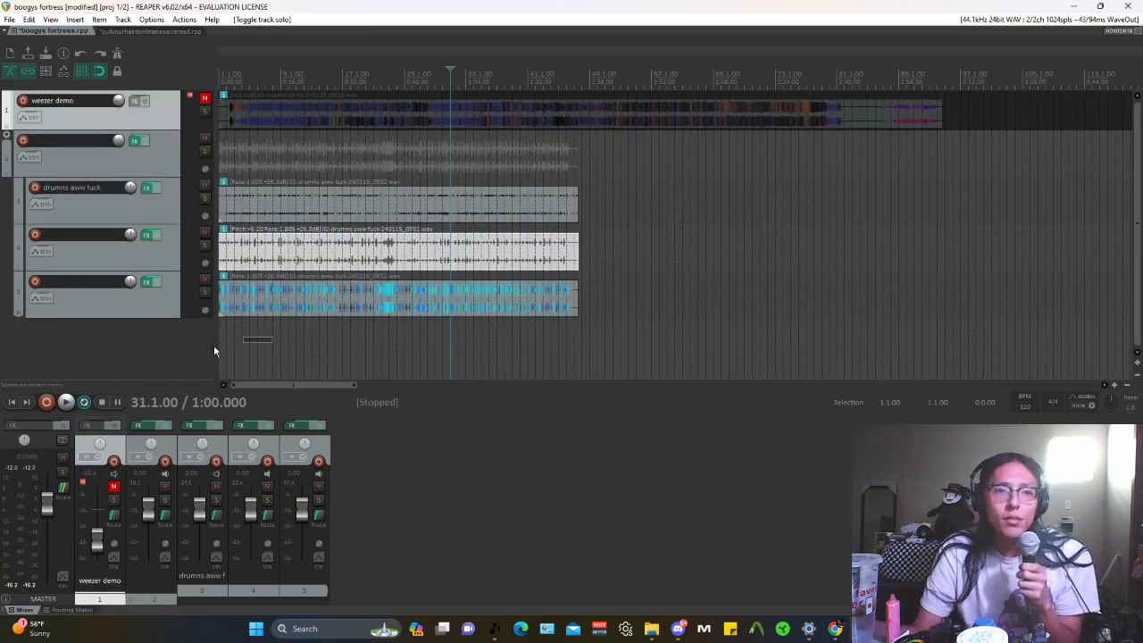
pyautogui.moveTo(213, 345); pyautogui.dragTo(192, 350)
pyautogui.click(11, 402)
pyautogui.scroll(9, 299, 334)
pyautogui.click(304, 343)
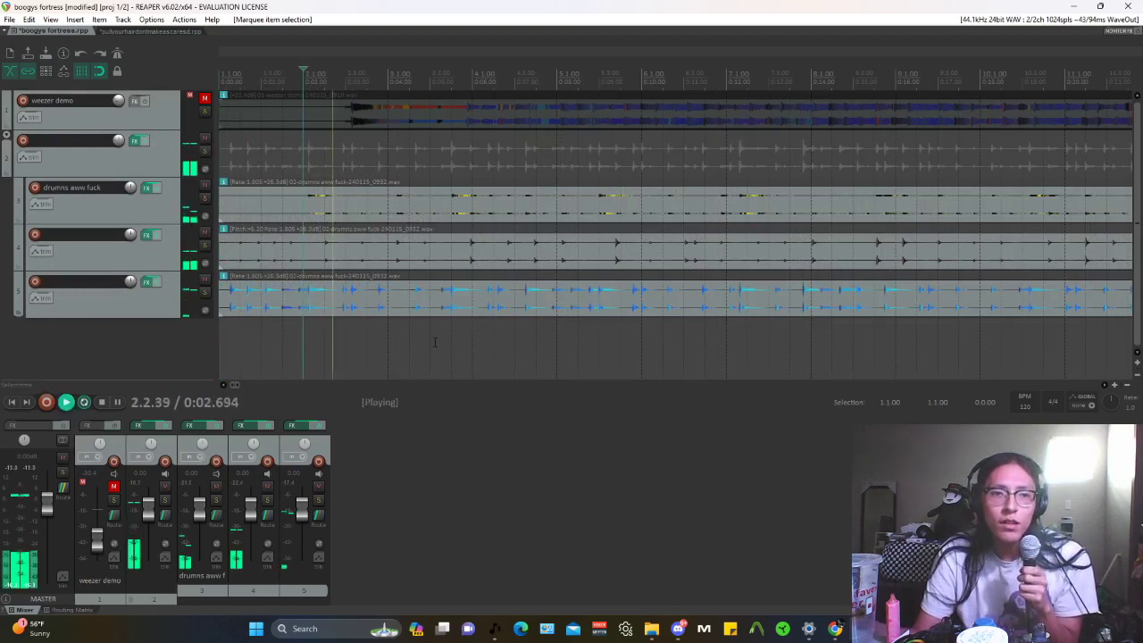
pyautogui.click(518, 261)
pyautogui.scroll(-3, 518, 262)
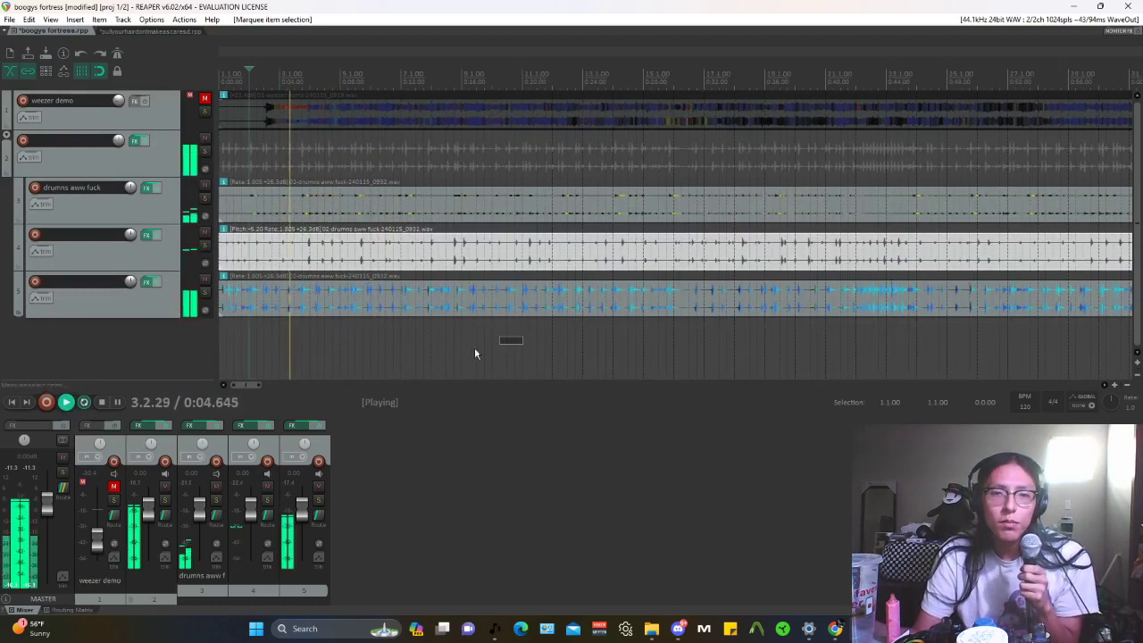
pyautogui.click(474, 347)
pyautogui.scroll(-3, 474, 346)
# Step: Toggle the ReaVerbate effect on drum track 4 during playback, leave it enabled, stop playback and close the effects chain
pyautogui.click(145, 235)
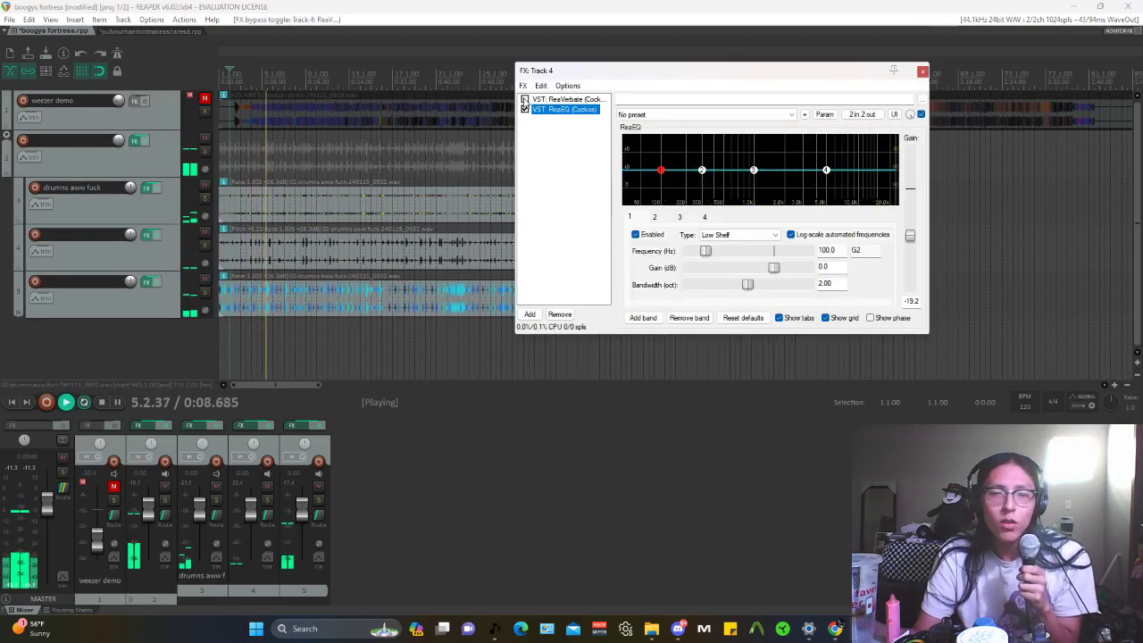
pyautogui.click(525, 98)
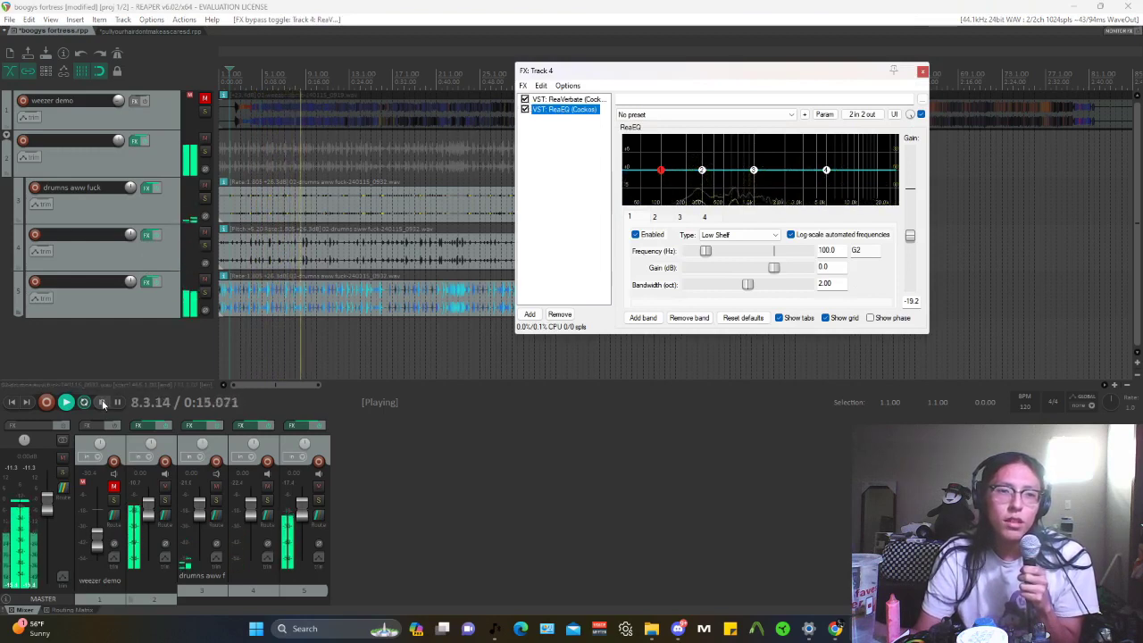
pyautogui.press('space')
pyautogui.click(921, 70)
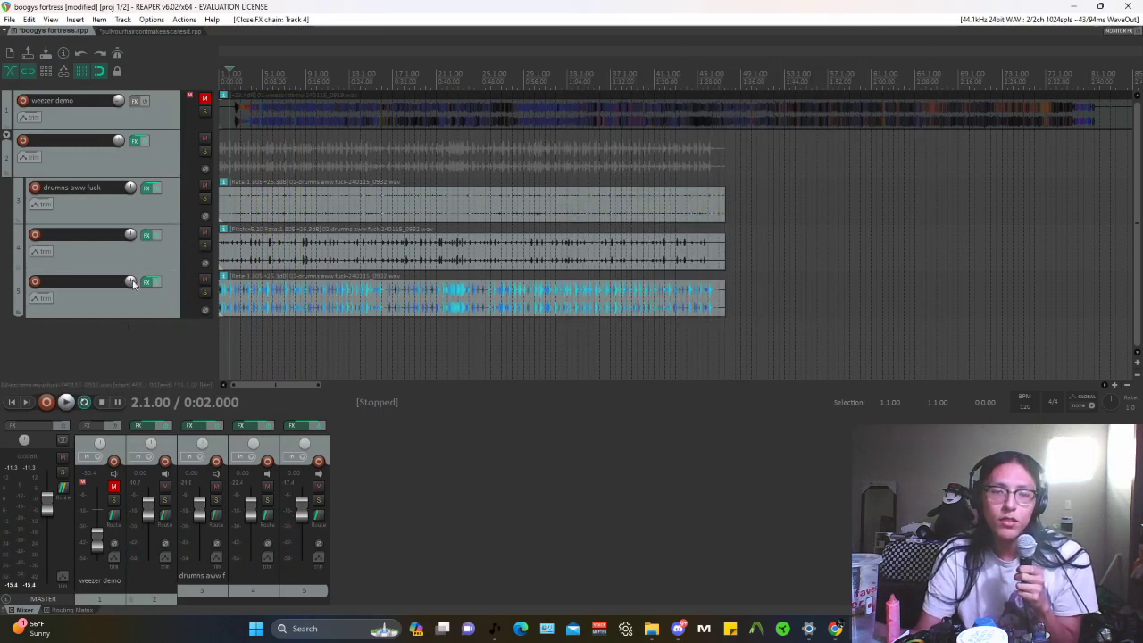
pyautogui.click(13, 403)
pyautogui.scroll(3, 378, 332)
pyautogui.scroll(-2, 464, 333)
pyautogui.click(548, 336)
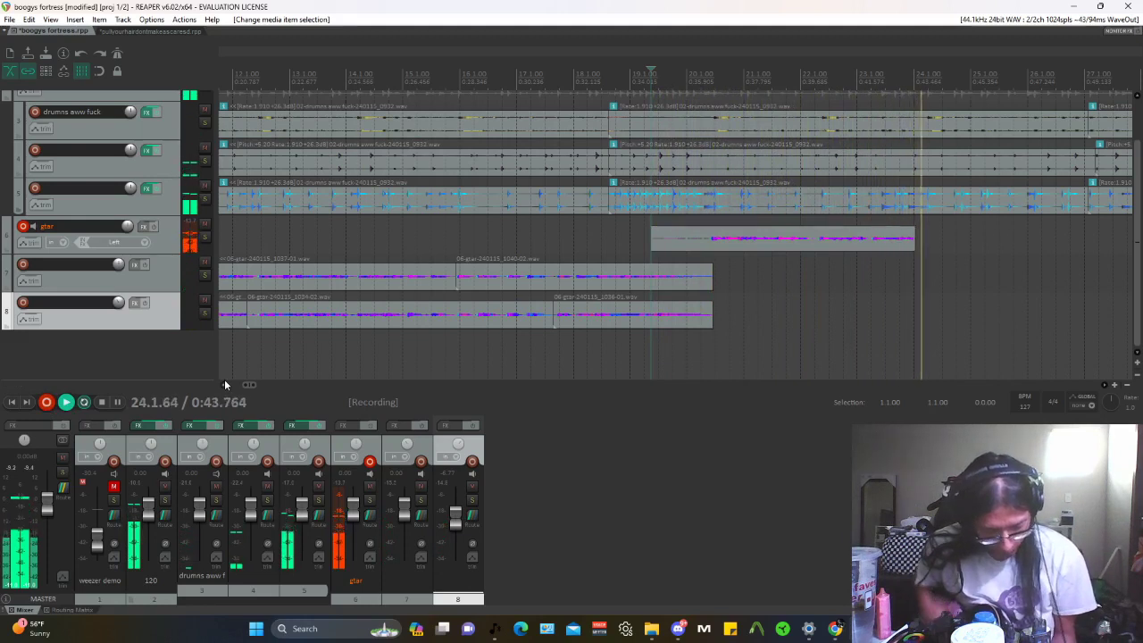
# Step: Record a guitar take on the armed gtar track while the drums play
pyautogui.click(50, 402)
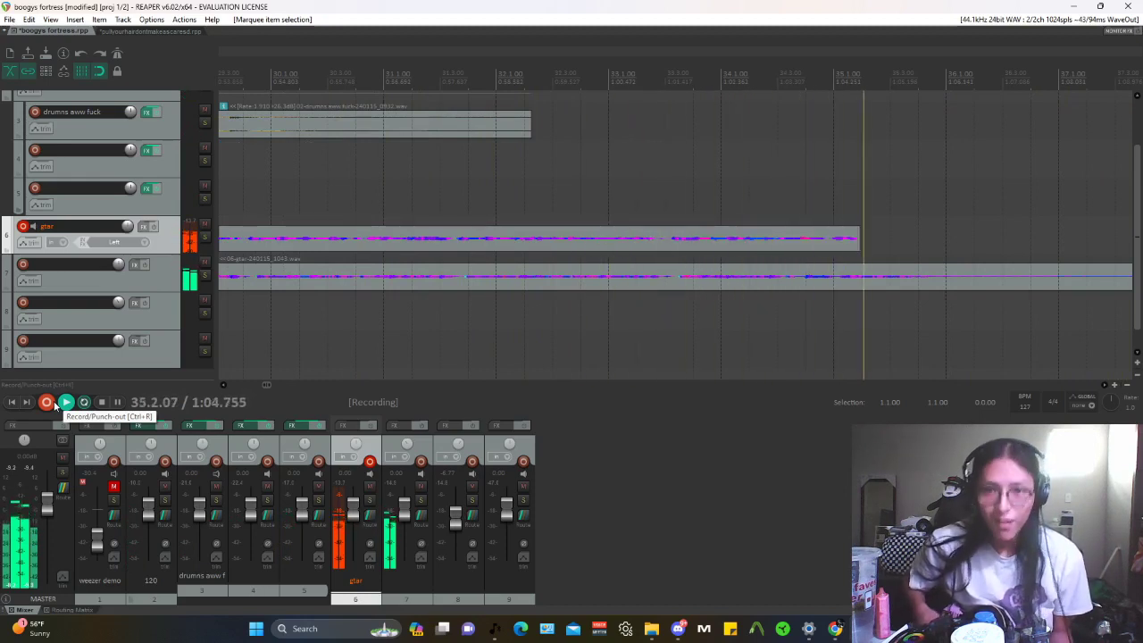
pyautogui.scroll(-2, 577, 341)
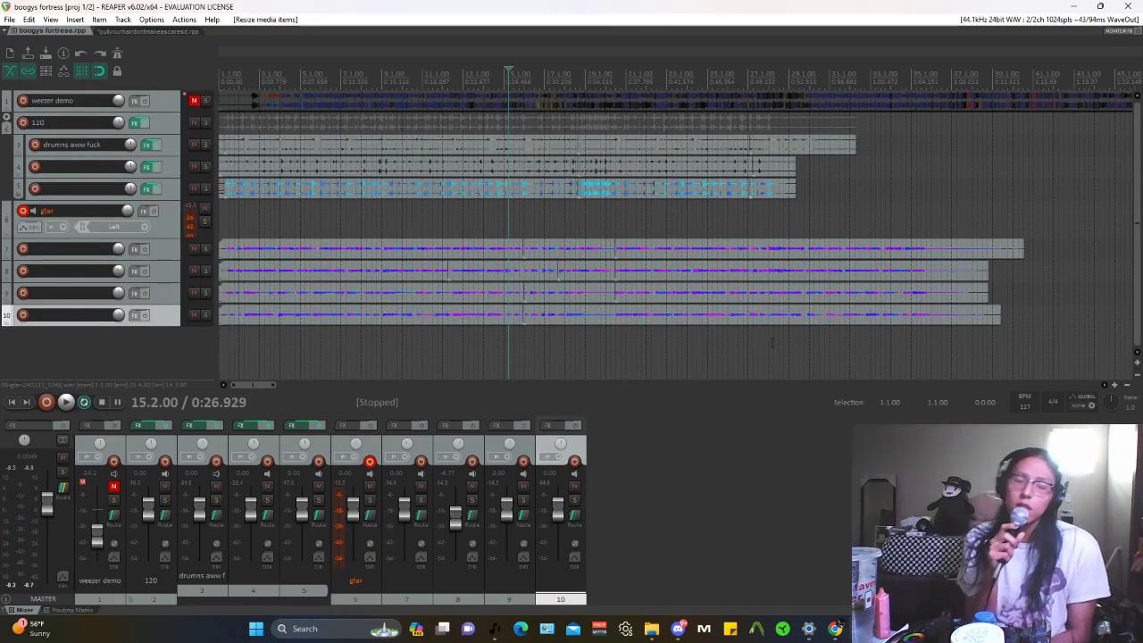
# Step: Point out the pan controls of the layered guitar tracks, including tracks 7, 8 and 9
pyautogui.scroll(-1, 890, 101)
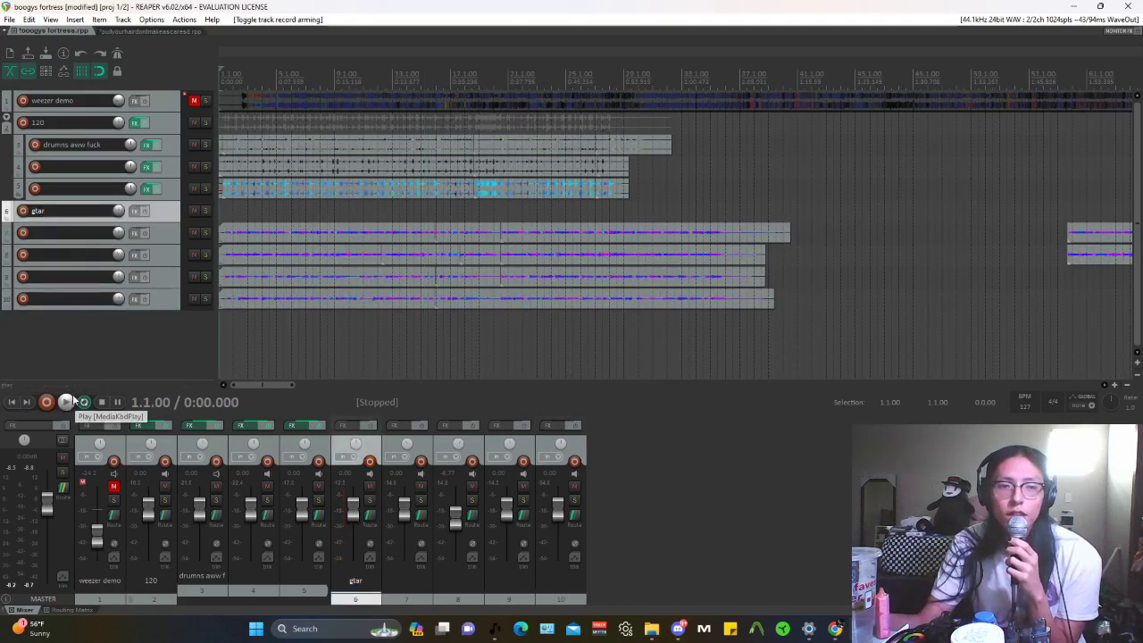
pyautogui.click(177, 278)
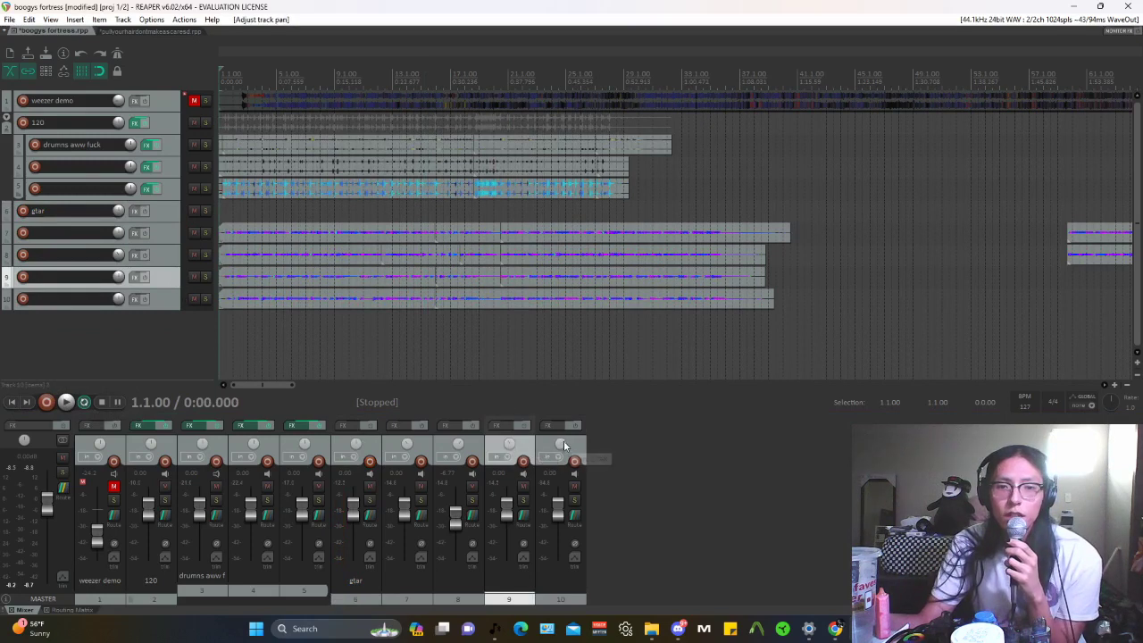
pyautogui.click(472, 443)
pyautogui.click(418, 433)
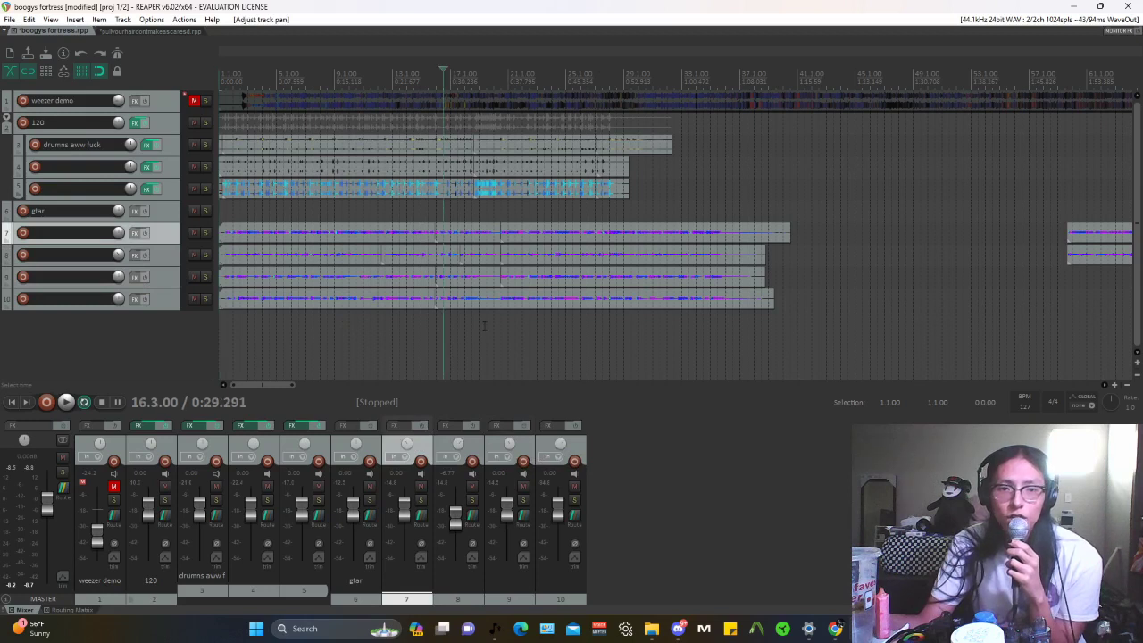
# Step: Play the layered guitars with the drums from around bars 16 to 22 and stop playback
pyautogui.scroll(3, 484, 326)
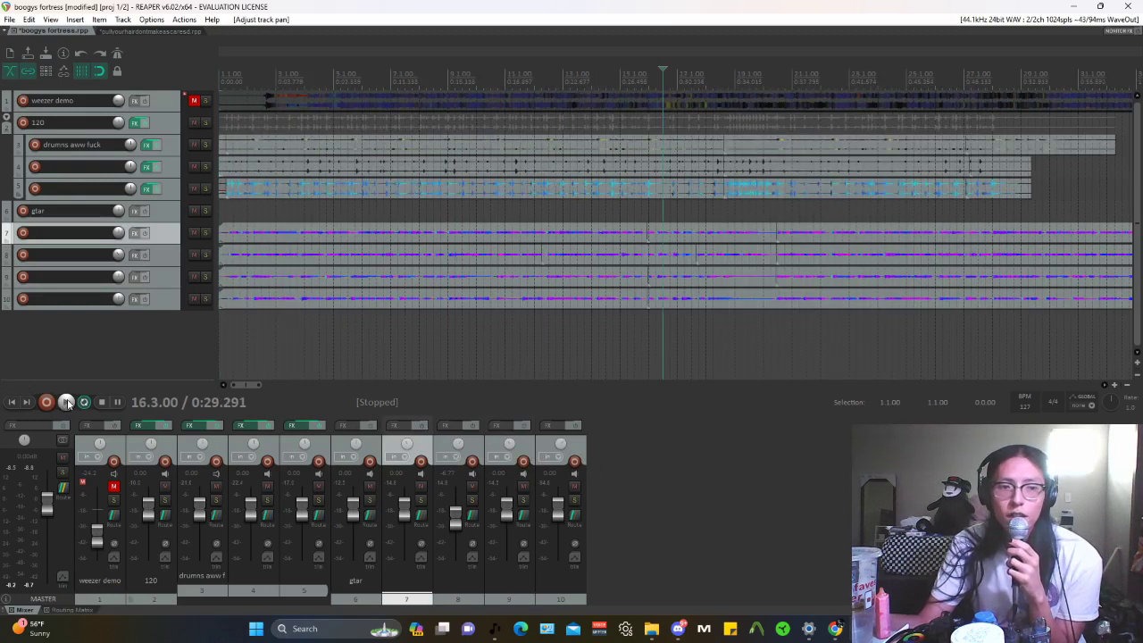
pyautogui.click(66, 402)
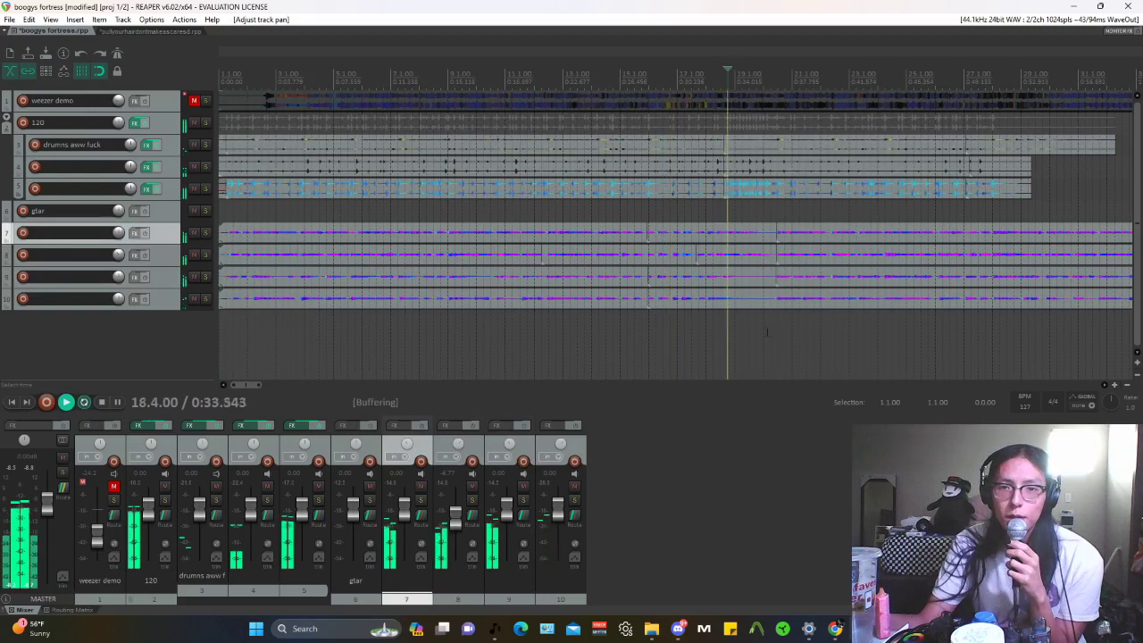
pyautogui.scroll(-2, 790, 323)
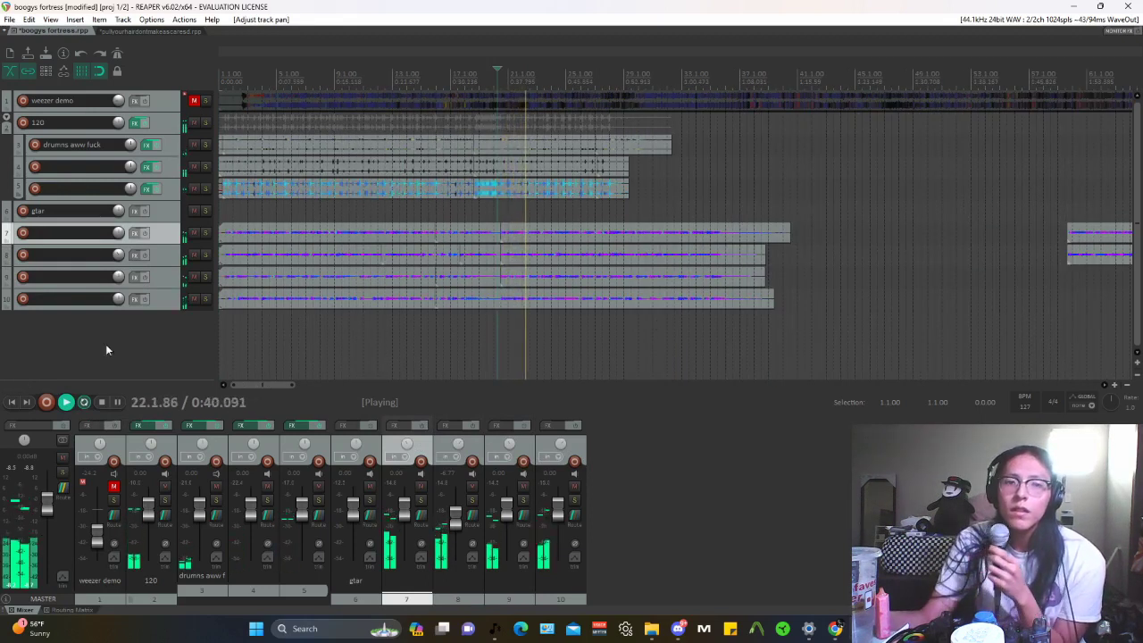
pyautogui.click(100, 402)
pyautogui.click(160, 344)
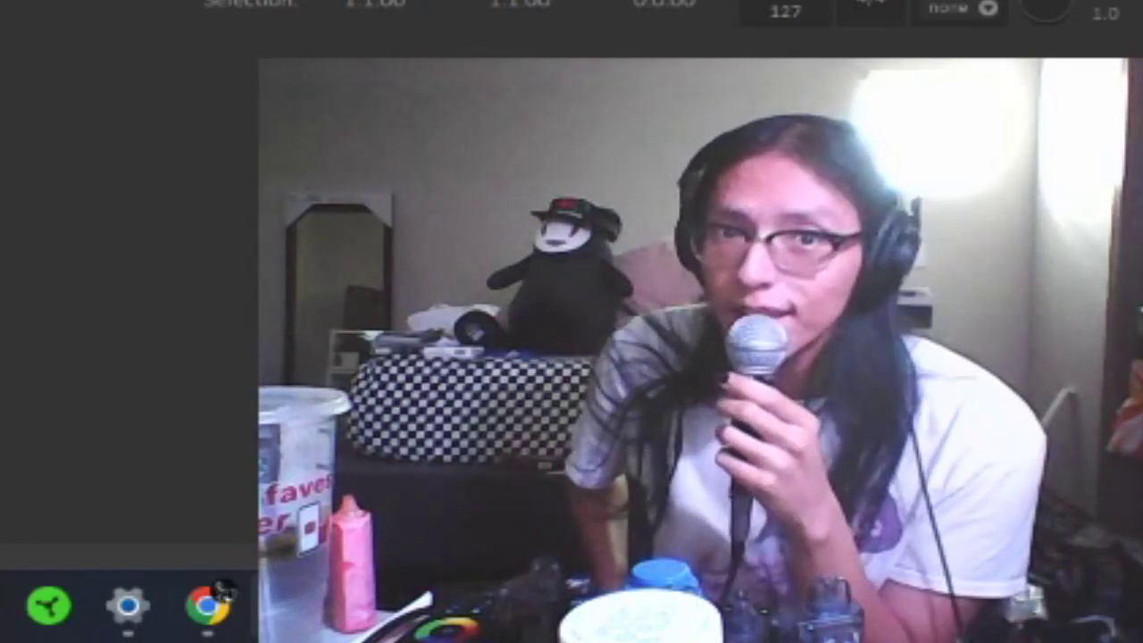
# Step: Record an additional guitar layer over the existing drum and guitar tracks
pyautogui.click(44, 403)
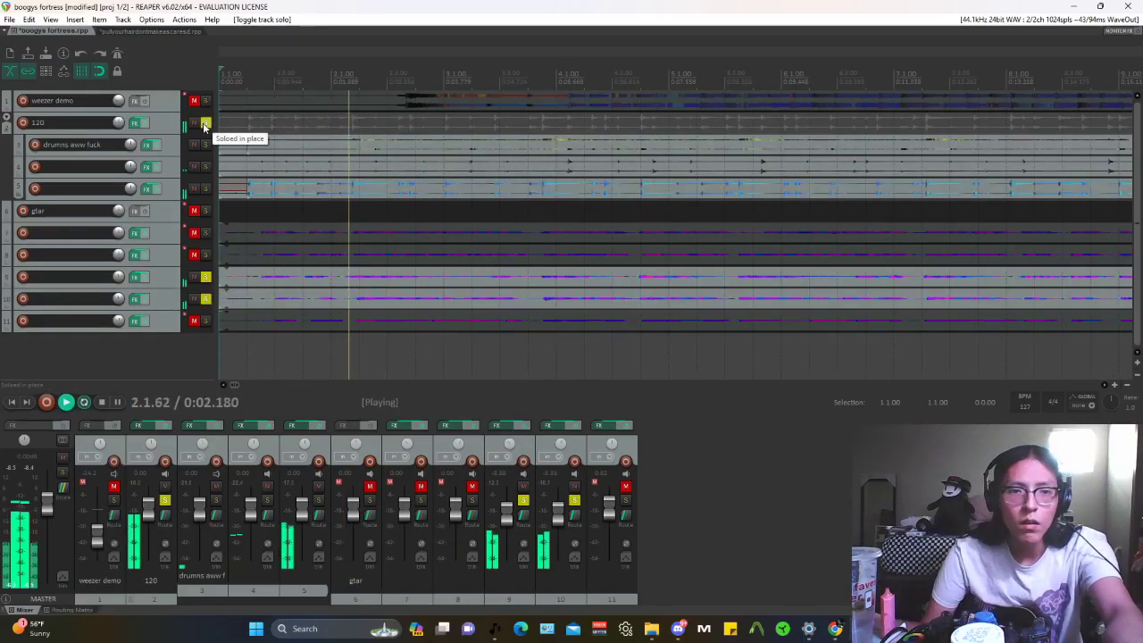
# Step: Set track 4's ReaComp to an infinite ratio with the wet output at about -5.1 dB, and close its effects windows
pyautogui.moveTo(412, 168); pyautogui.dragTo(503, 39)
pyautogui.scroll(-3, 458, 183)
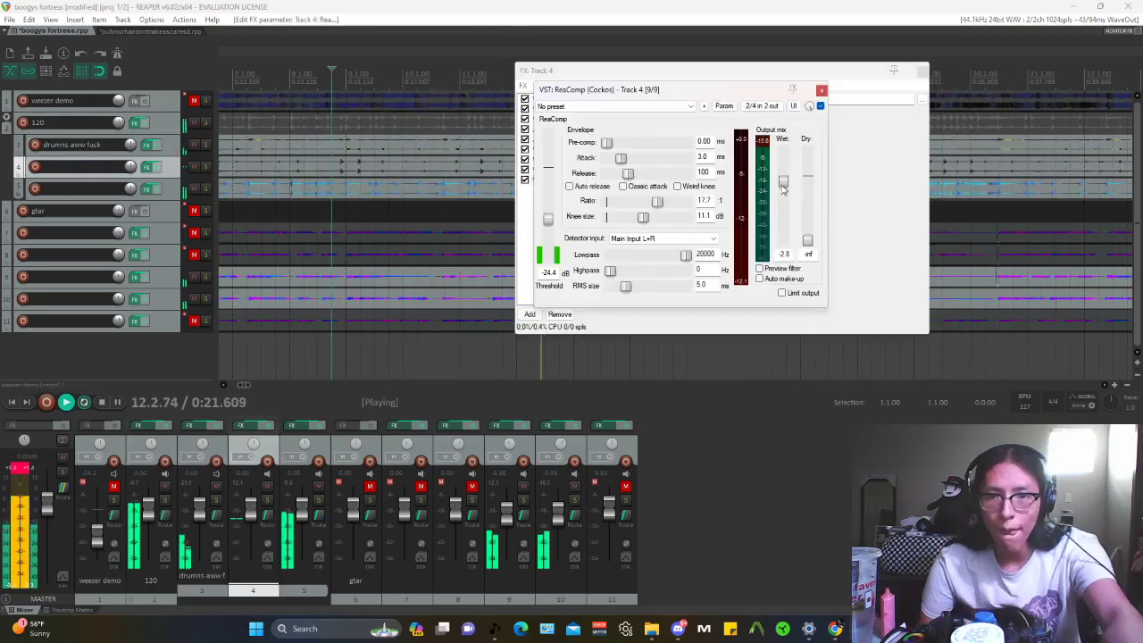
pyautogui.moveTo(783, 188); pyautogui.dragTo(770, 198)
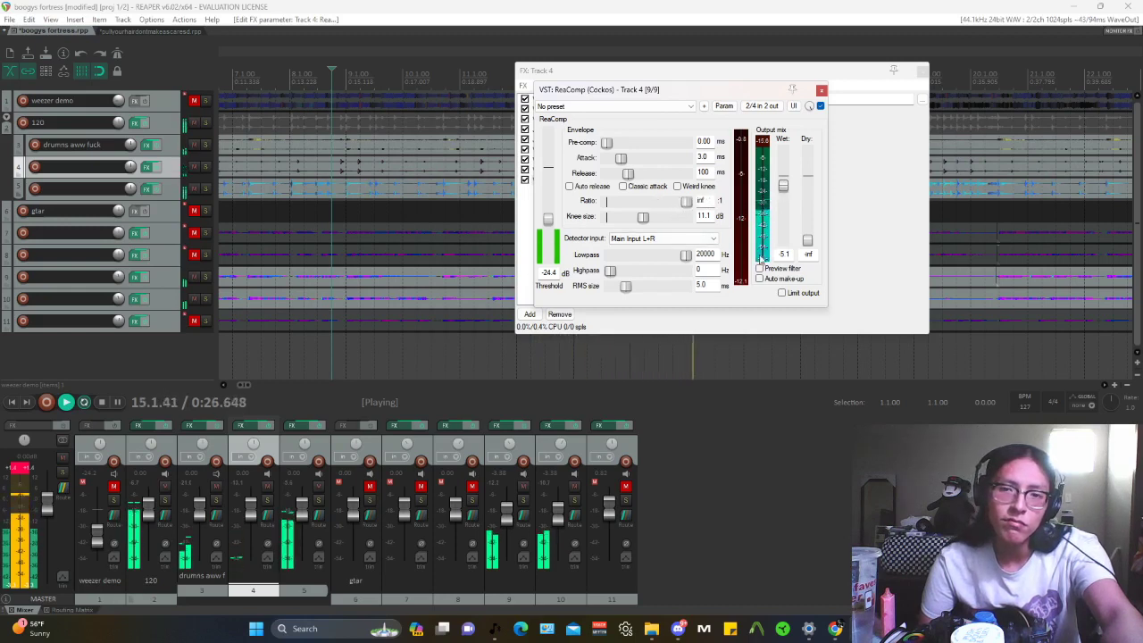
pyautogui.press('Escape')
# Step: In track 3's ReaEQ, boost about 9.2 dB near 4415 Hz, cut 6.4 dB near 1907 Hz and raise the output gain to about 3.7
pyautogui.moveTo(839, 183); pyautogui.dragTo(785, 195)
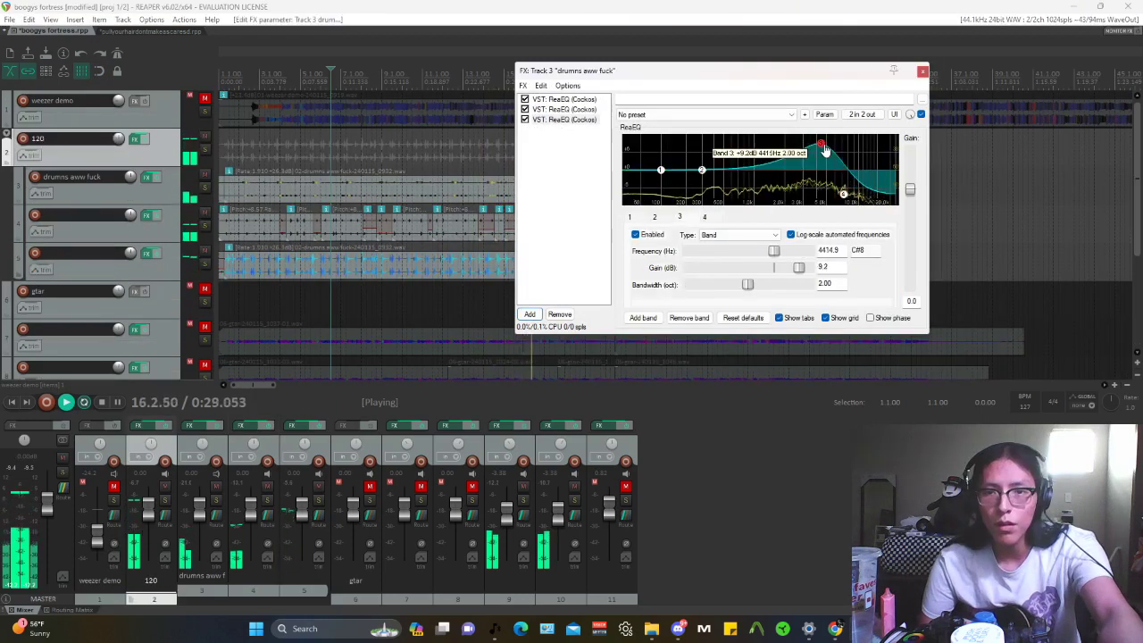
pyautogui.rightClick(783, 169)
pyautogui.click(801, 176)
pyautogui.moveTo(911, 190); pyautogui.dragTo(911, 181)
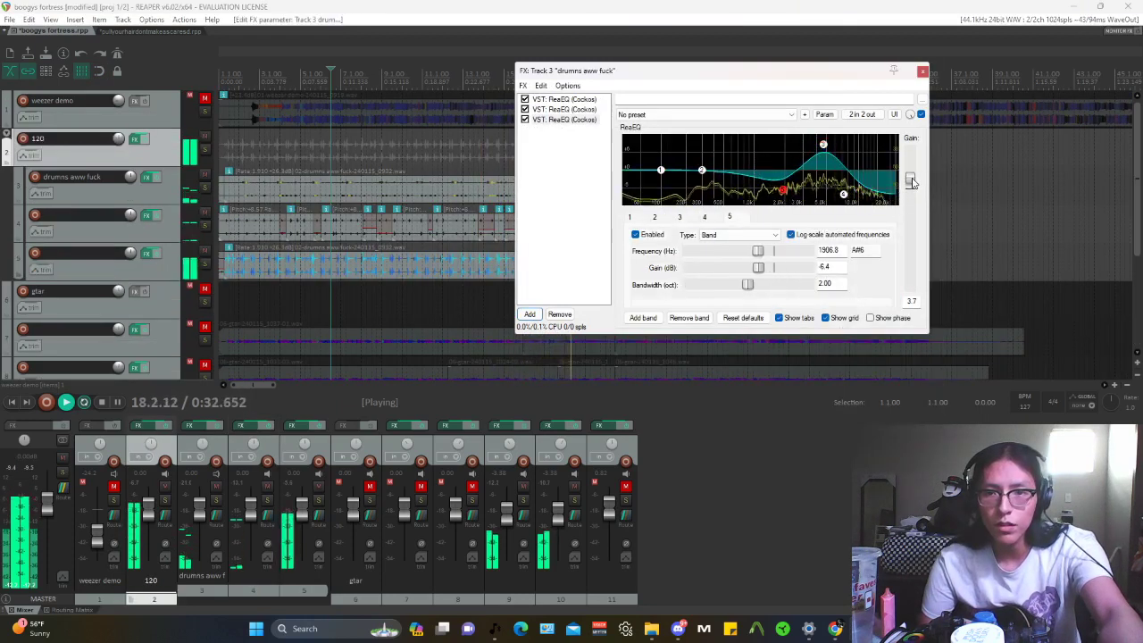
pyautogui.press('Escape')
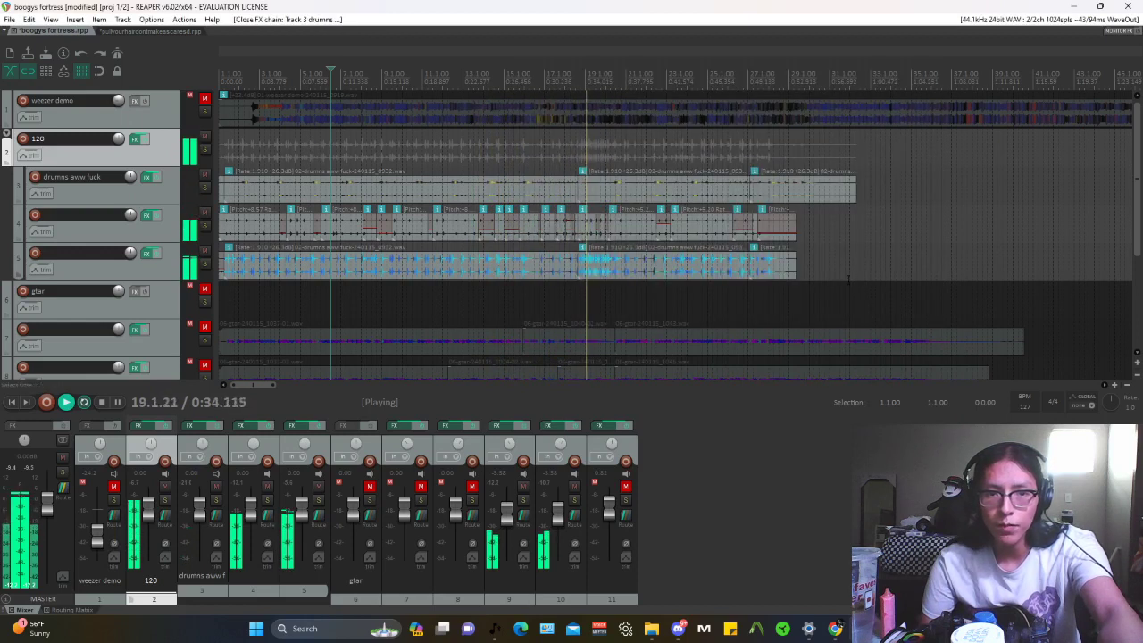
# Step: Open the effects chain of the lowest drum layer, track 5
pyautogui.moveTo(150, 279); pyautogui.dragTo(147, 264)
pyautogui.click(147, 255)
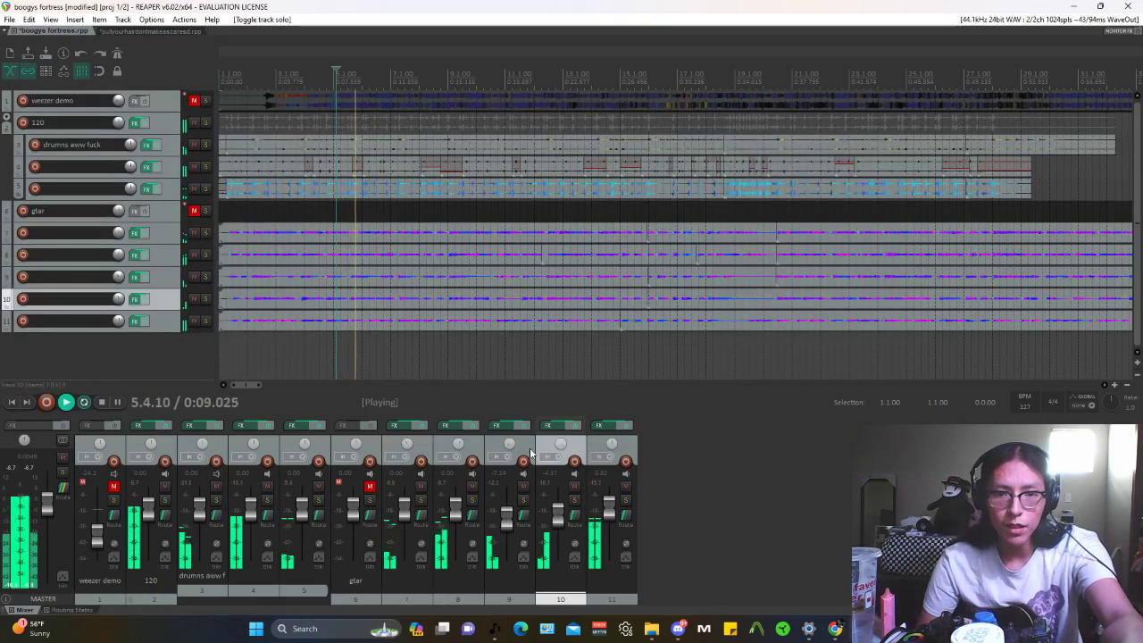
# Step: Select guitar tracks 9 and 10 together, raise their volume, and clear the track selection
pyautogui.keyDown('ctrl'); pyautogui.click(530, 453); pyautogui.keyUp('ctrl')
pyautogui.moveTo(558, 515); pyautogui.dragTo(558, 505)
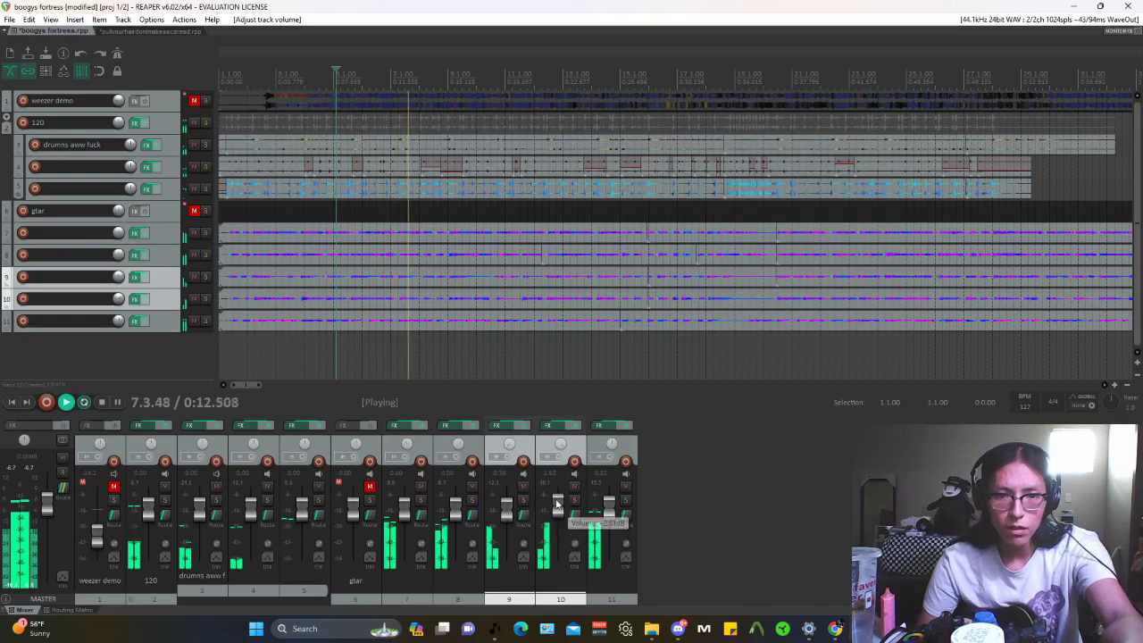
pyautogui.click(147, 359)
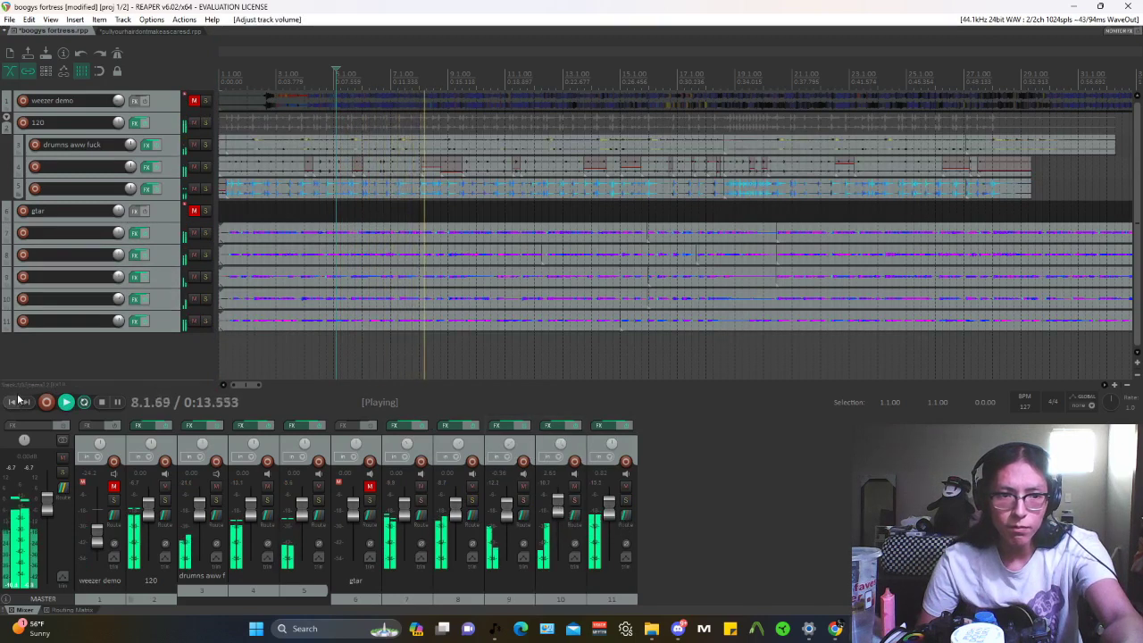
# Step: Solo the weezer demo track and play passages of it from around bar 16 for comparison with the mix
pyautogui.press('space')
pyautogui.click(205, 101)
pyautogui.click(648, 125)
pyautogui.press('space')
pyautogui.scroll(-3, 669, 132)
pyautogui.click(661, 126)
pyautogui.press('space')
pyautogui.press('space')
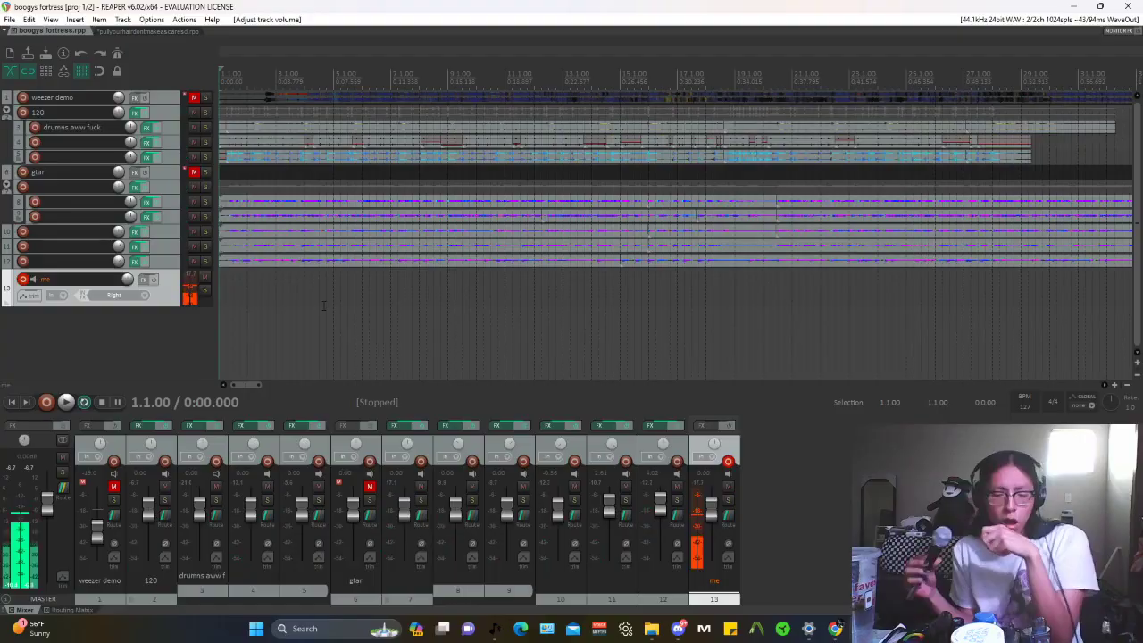
# Step: Record a vocal take on the armed me track from the project start and save the project
pyautogui.hotkey('ctrl', 'r')
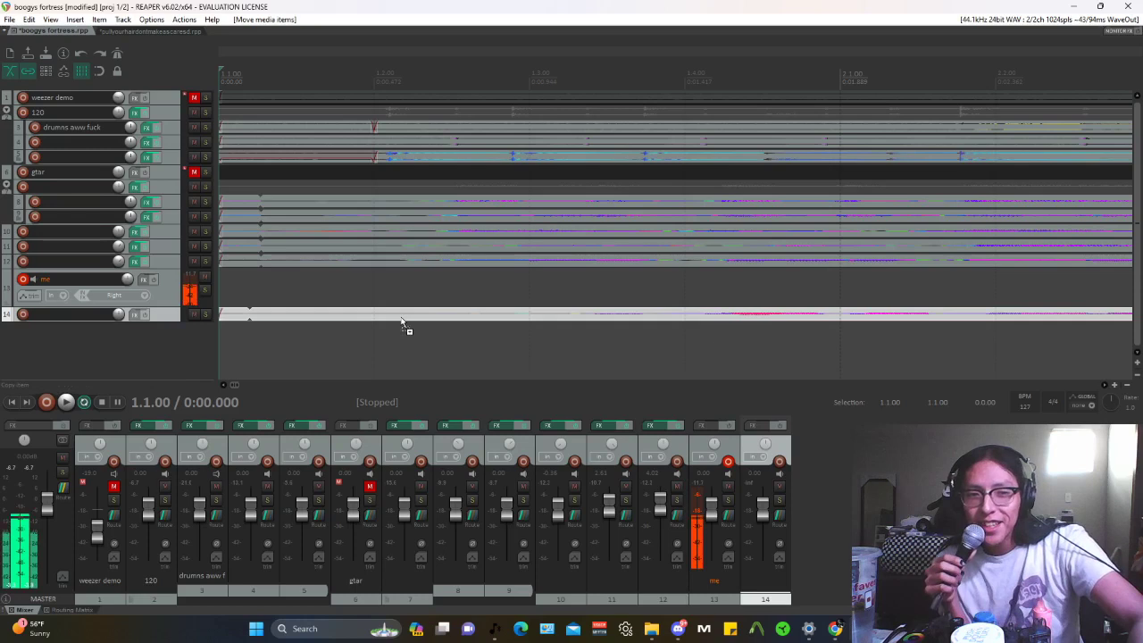
pyautogui.hotkey('ctrl', 's')
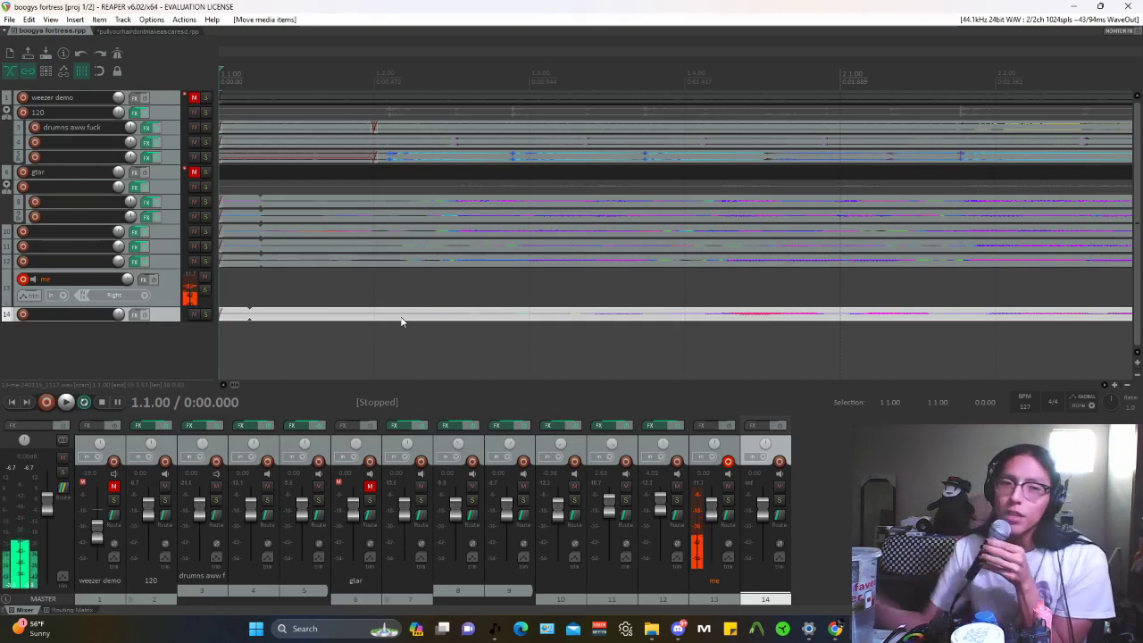
# Step: Enlarge track 14 to examine the waveform of the recorded vocal take across the song
pyautogui.scroll(-4, 401, 321)
pyautogui.scroll(-2, 405, 335)
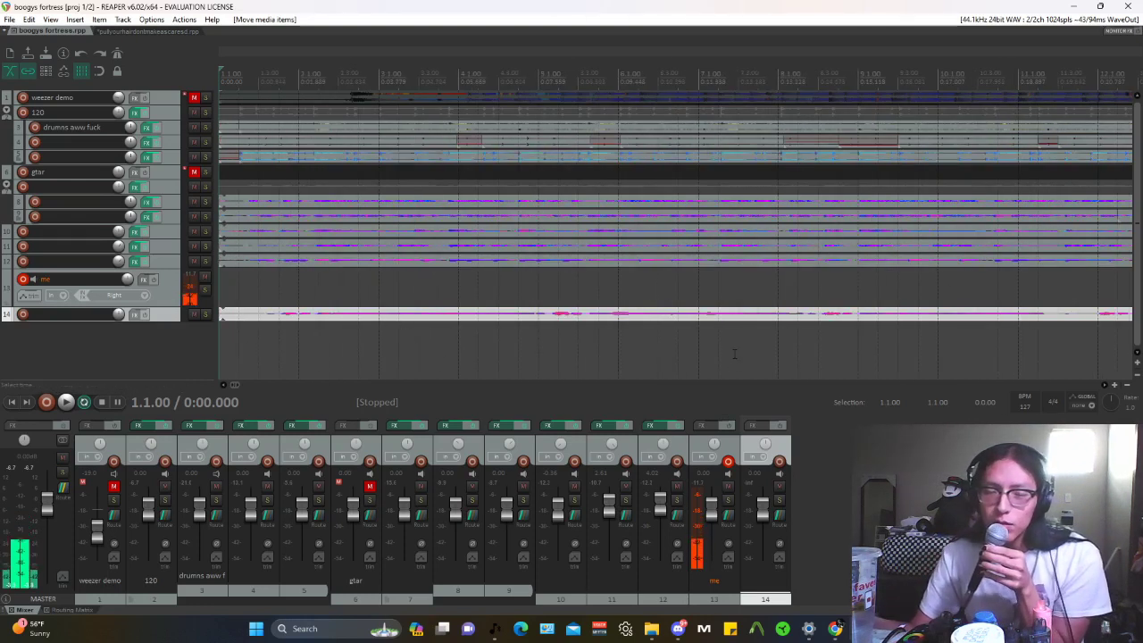
pyautogui.moveTo(168, 326); pyautogui.dragTo(170, 359)
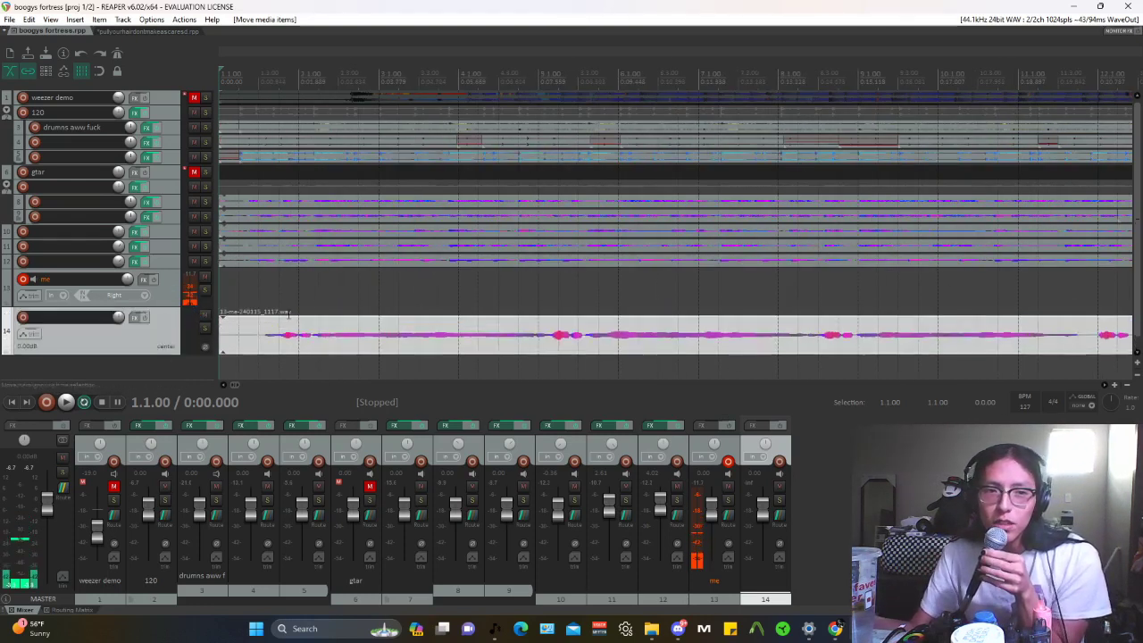
pyautogui.scroll(-3, 379, 305)
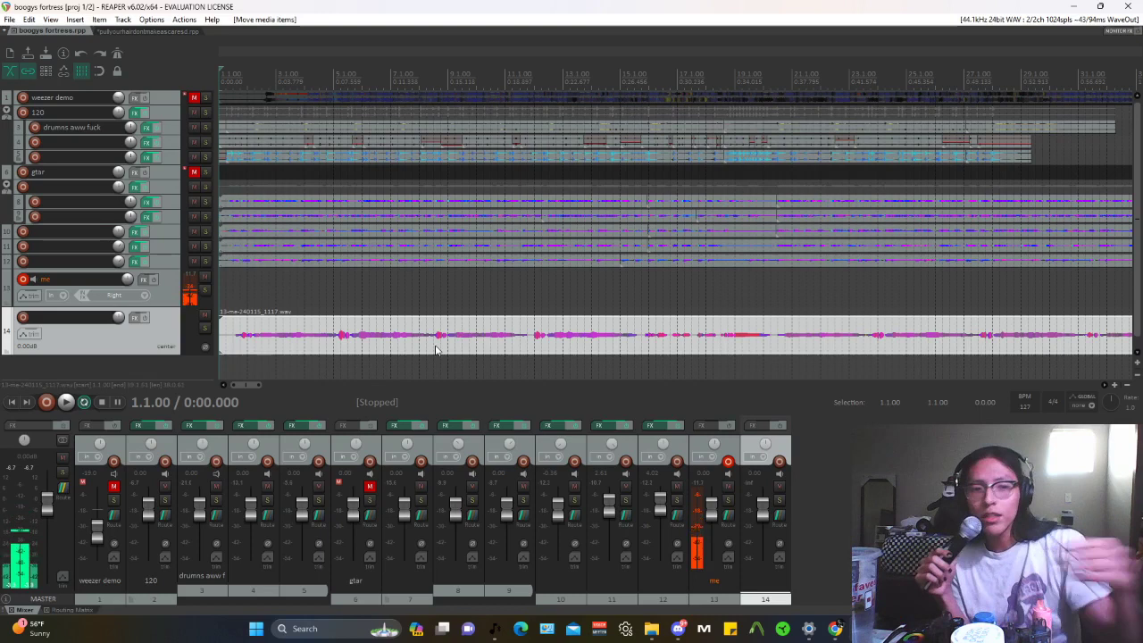
# Step: Record further vocal layers through the armed me track
pyautogui.hotkey('ctrl', 'r')
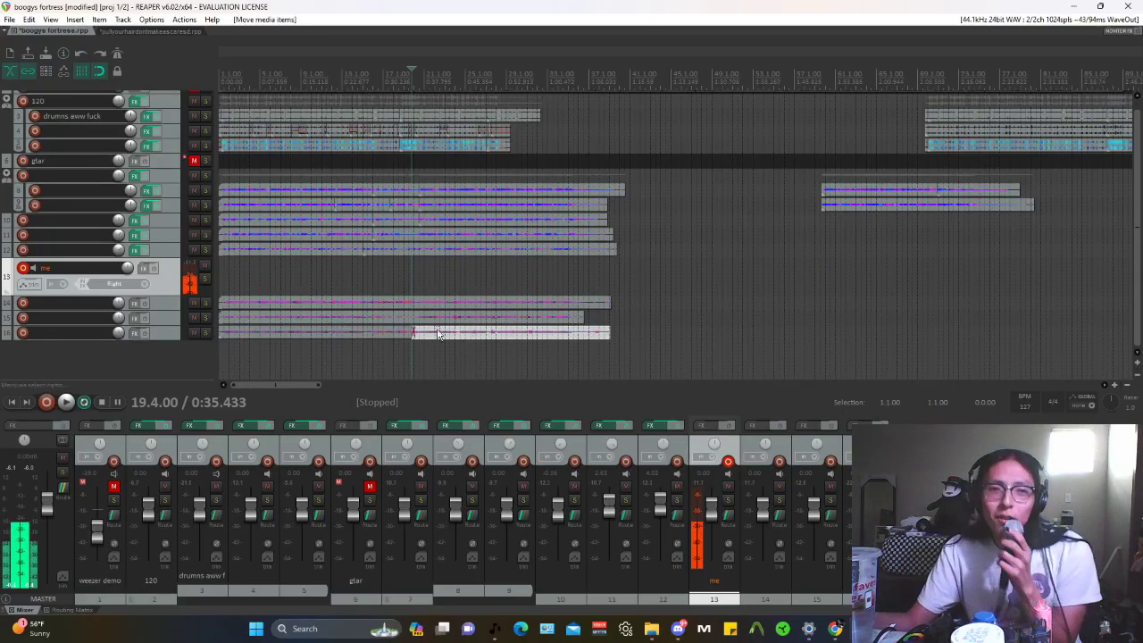
# Step: Select both parts of the vocal take on track 16 and examine how the recorded layers line up from the project start
pyautogui.moveTo(438, 334); pyautogui.dragTo(397, 334)
pyautogui.scroll(3, 382, 334)
pyautogui.click(11, 402)
pyautogui.scroll(3, 311, 350)
pyautogui.scroll(6, 312, 349)
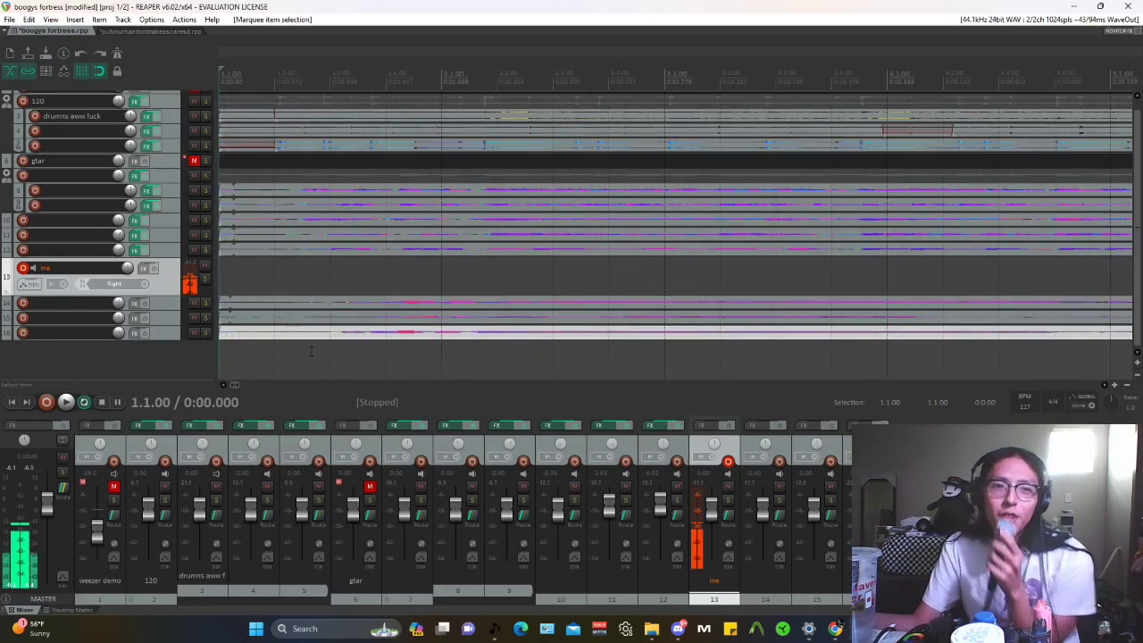
pyautogui.scroll(-10, 326, 346)
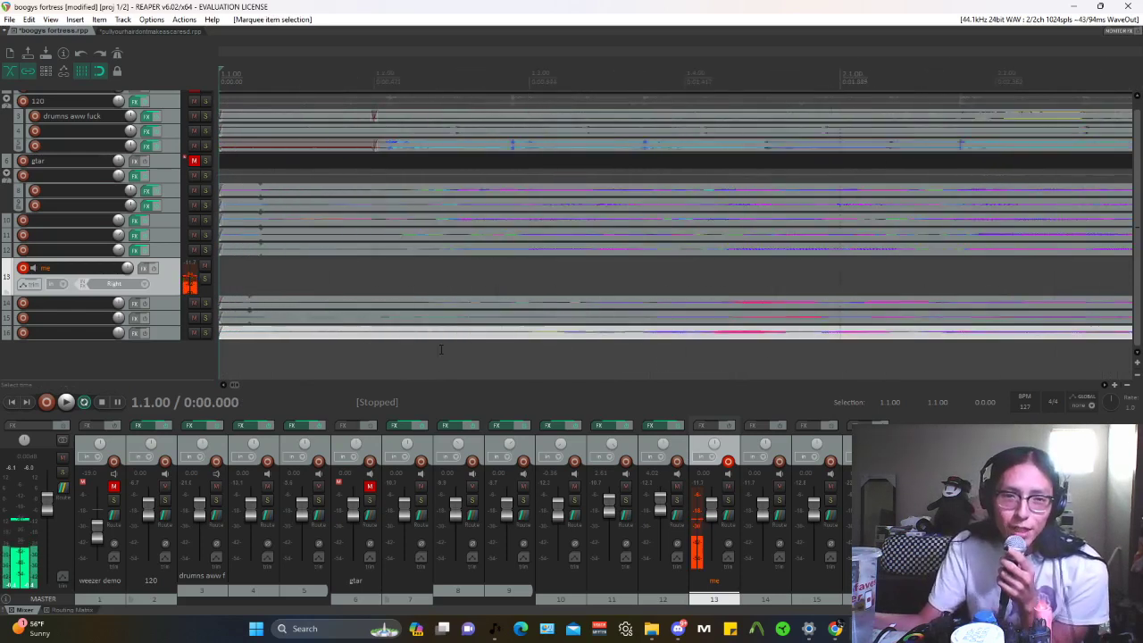
pyautogui.scroll(-3, 554, 363)
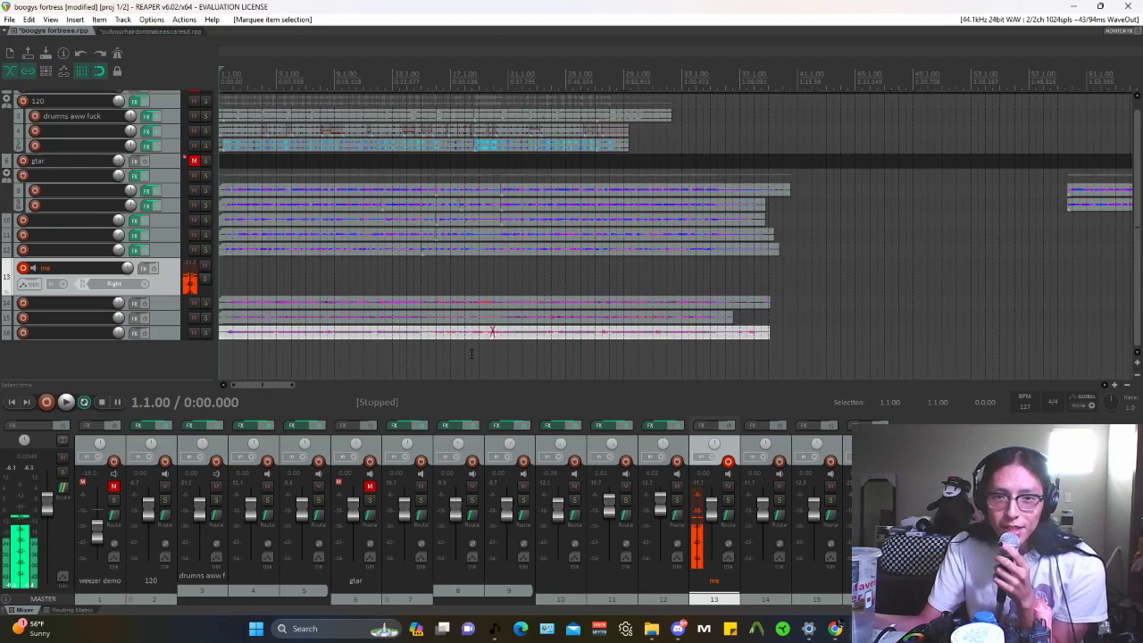
pyautogui.scroll(12, 471, 353)
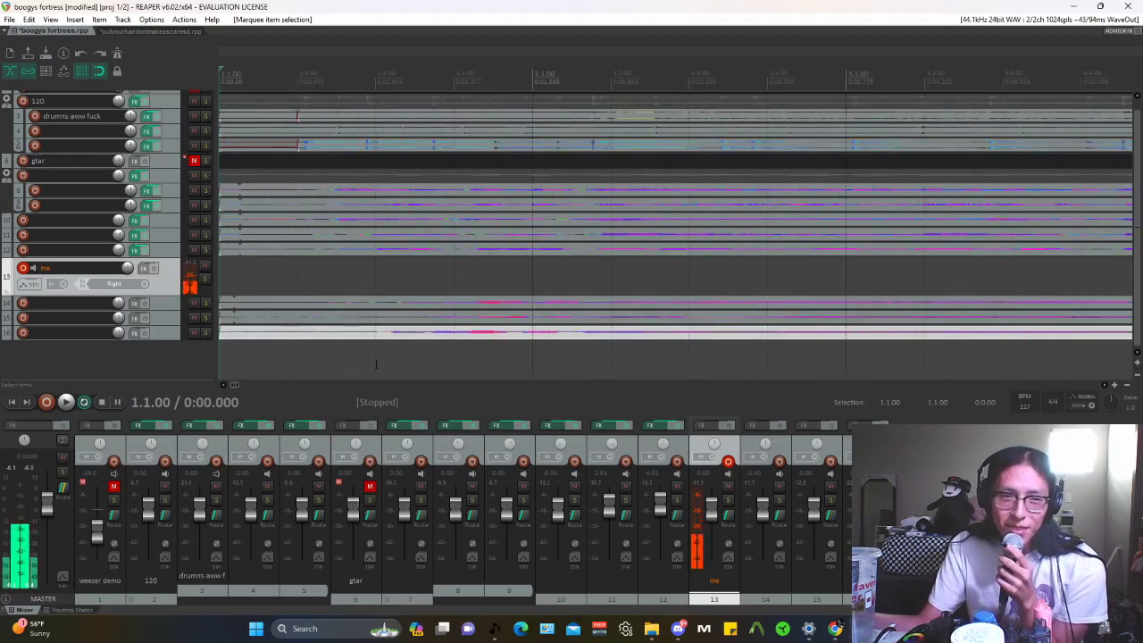
pyautogui.scroll(-4, 393, 353)
pyautogui.scroll(-8, 420, 348)
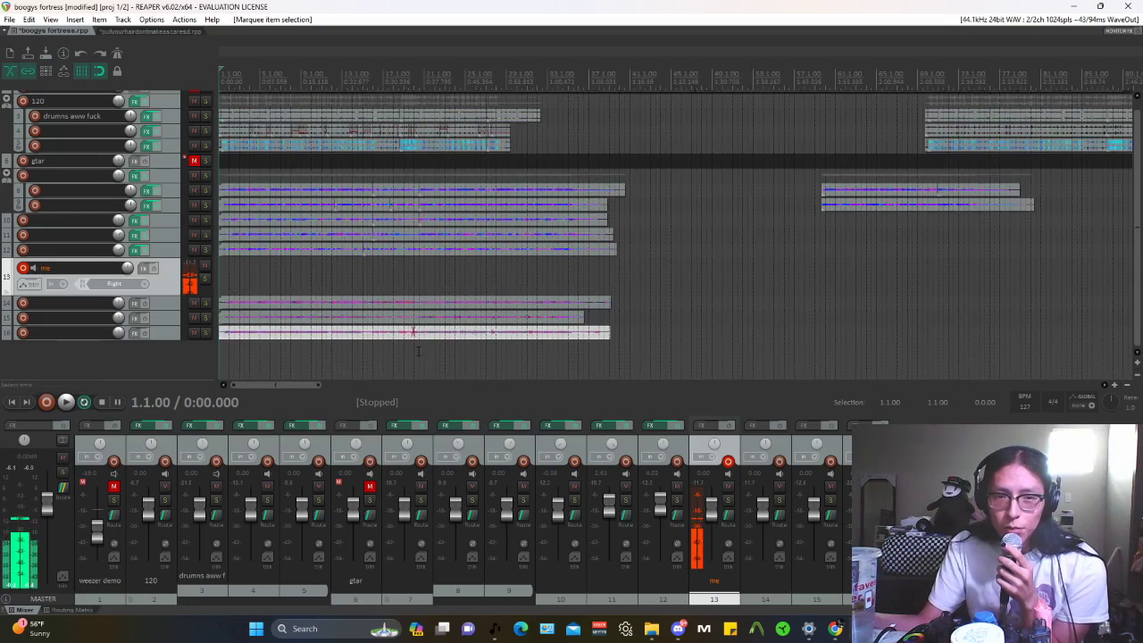
pyautogui.scroll(9, 415, 339)
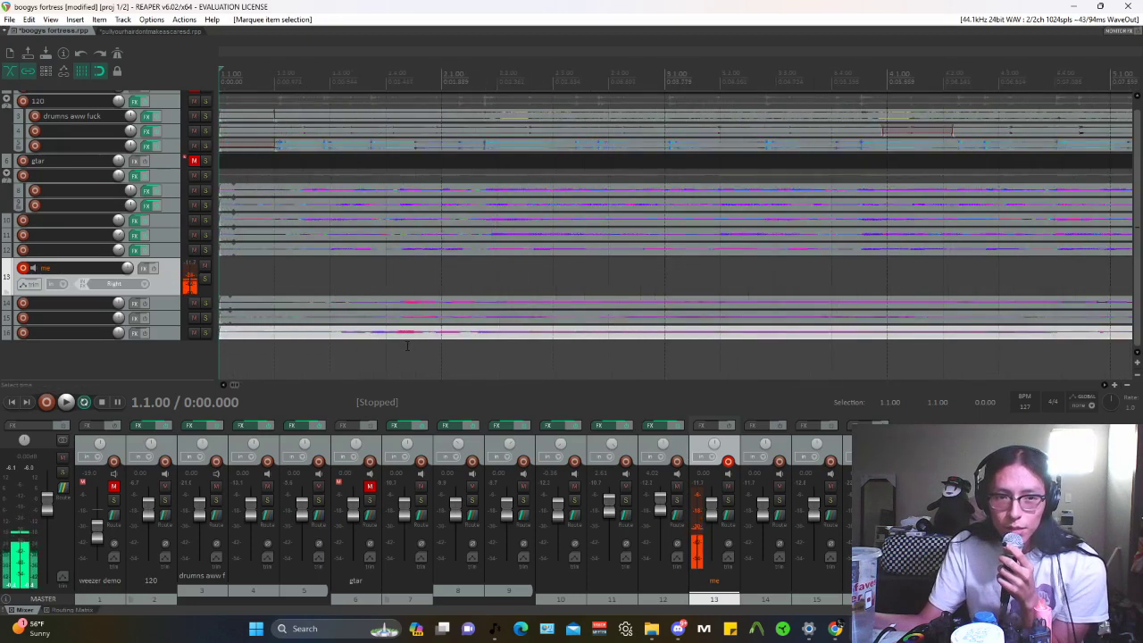
pyautogui.scroll(3, 407, 345)
pyautogui.scroll(-15, 410, 345)
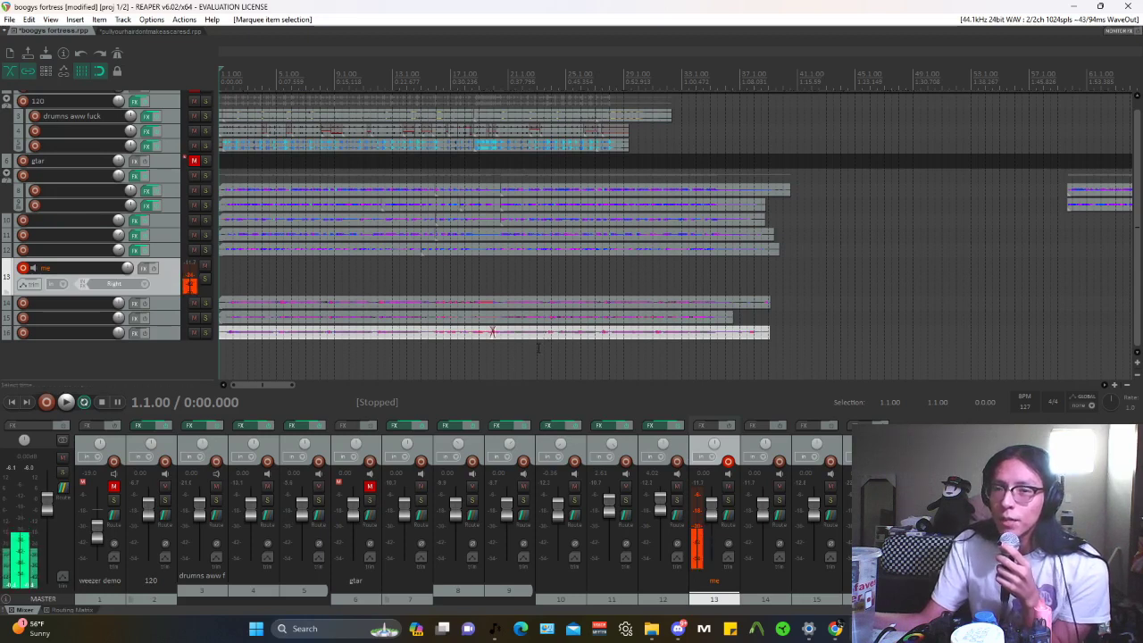
pyautogui.scroll(1, 174, 305)
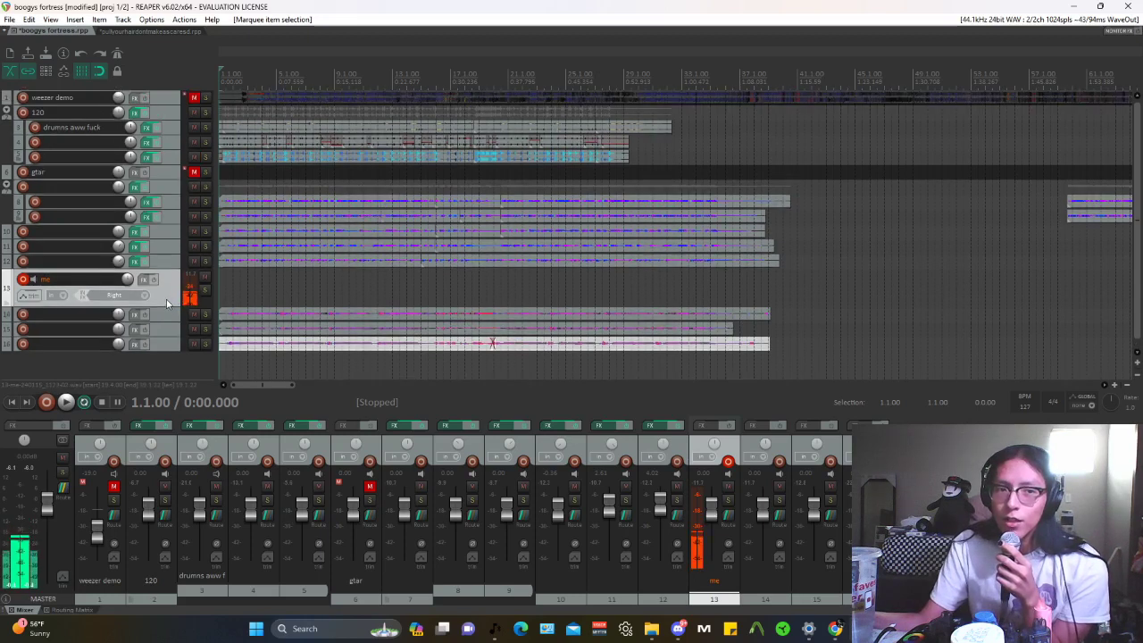
pyautogui.scroll(-1, 166, 304)
pyautogui.scroll(4, 324, 330)
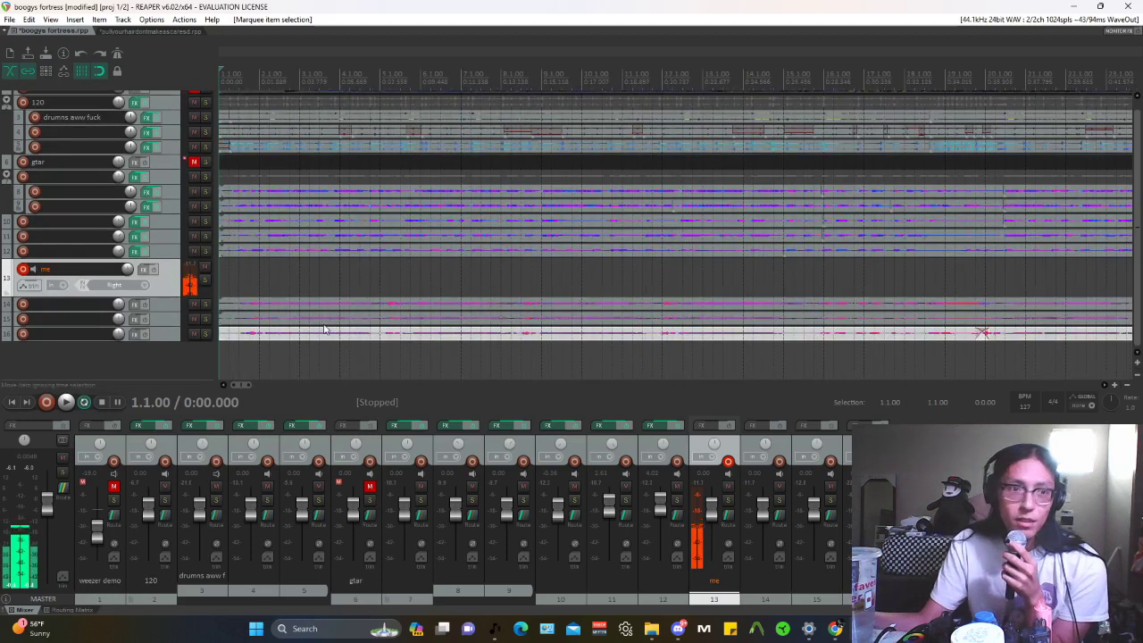
pyautogui.scroll(-3, 324, 330)
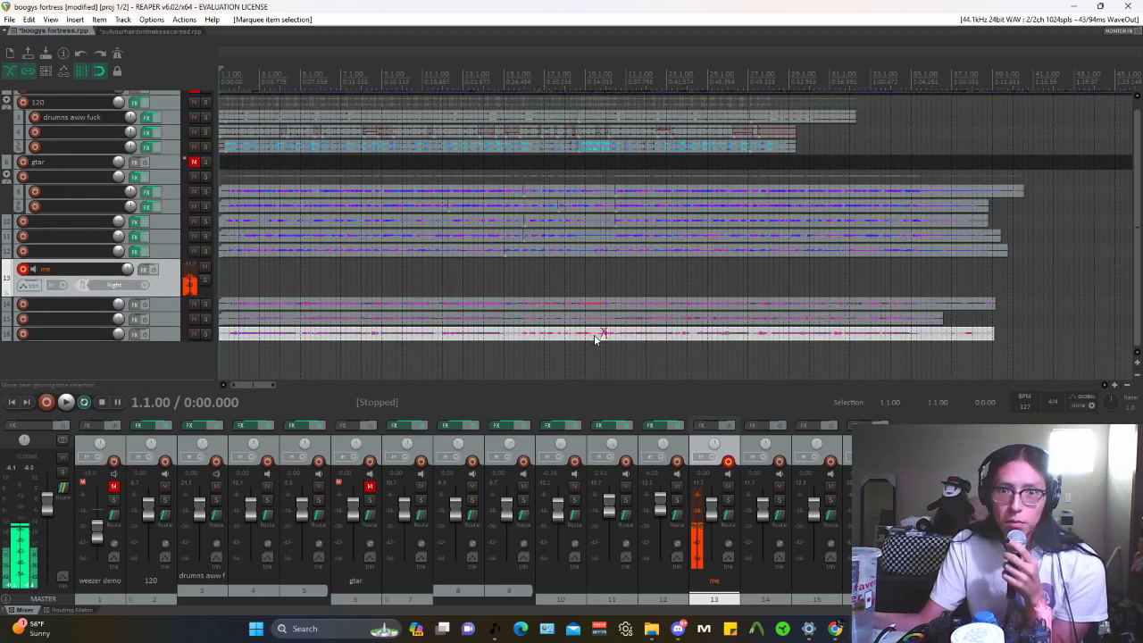
pyautogui.scroll(8, 595, 338)
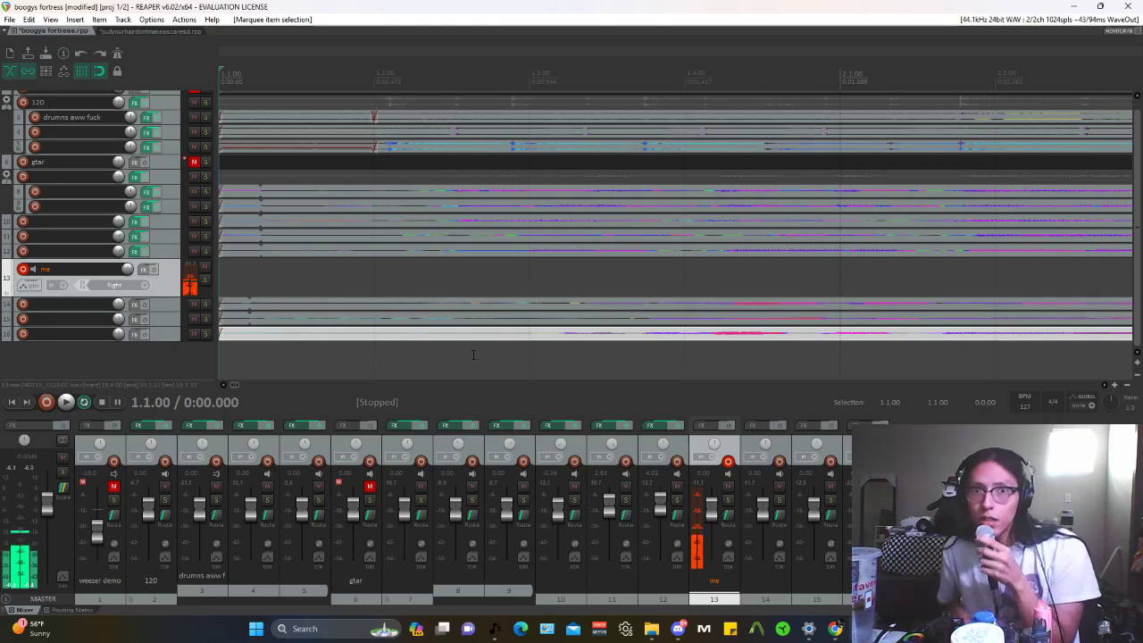
# Step: Record another vocal take on the armed me track from the project start to about bar 37
pyautogui.hotkey('ctrl', 'r')
pyautogui.scroll(-10, 357, 294)
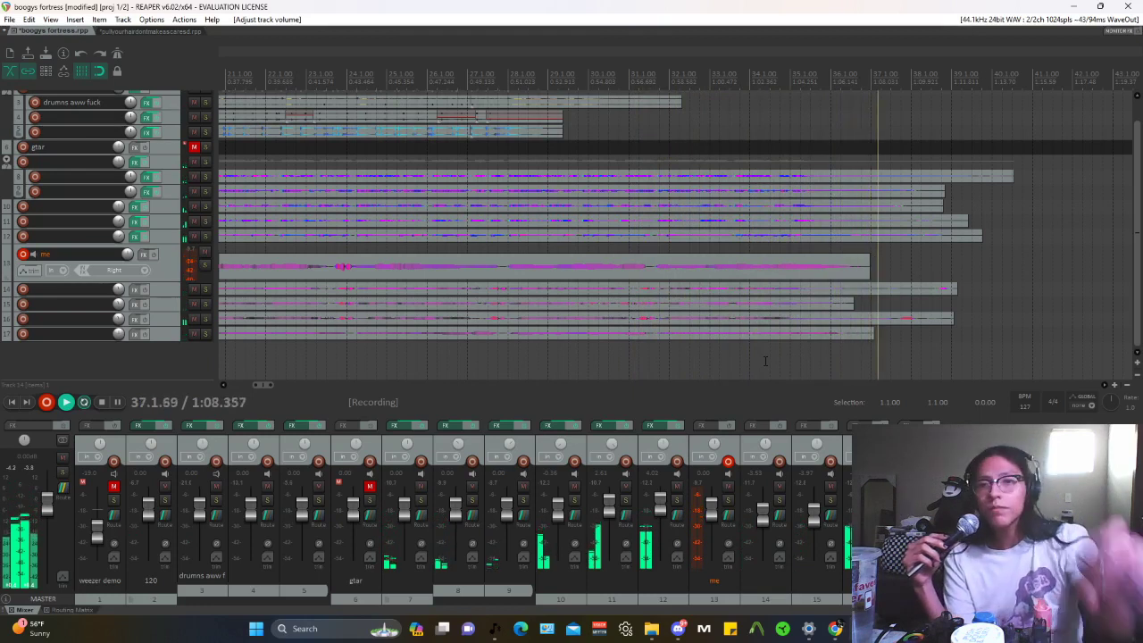
pyautogui.press('space')
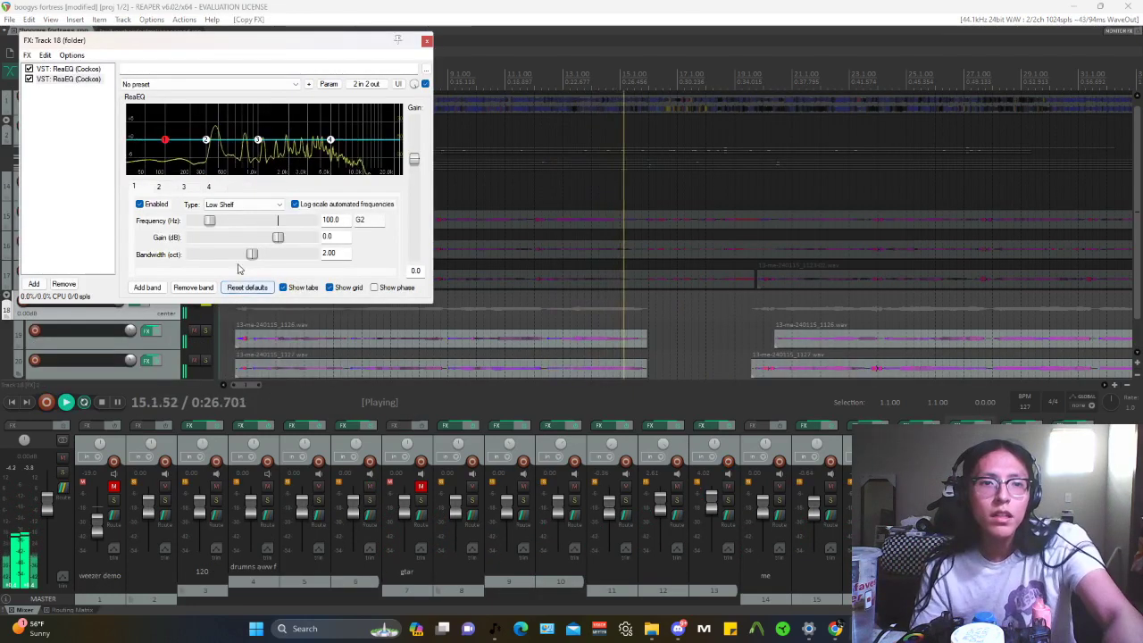
# Step: Cut band 2 of the ReaEQ on folder track 18 by 4.6 dB at 295.7 Hz and raise its output gain to 6.2
pyautogui.moveTo(205, 140); pyautogui.dragTo(205, 153)
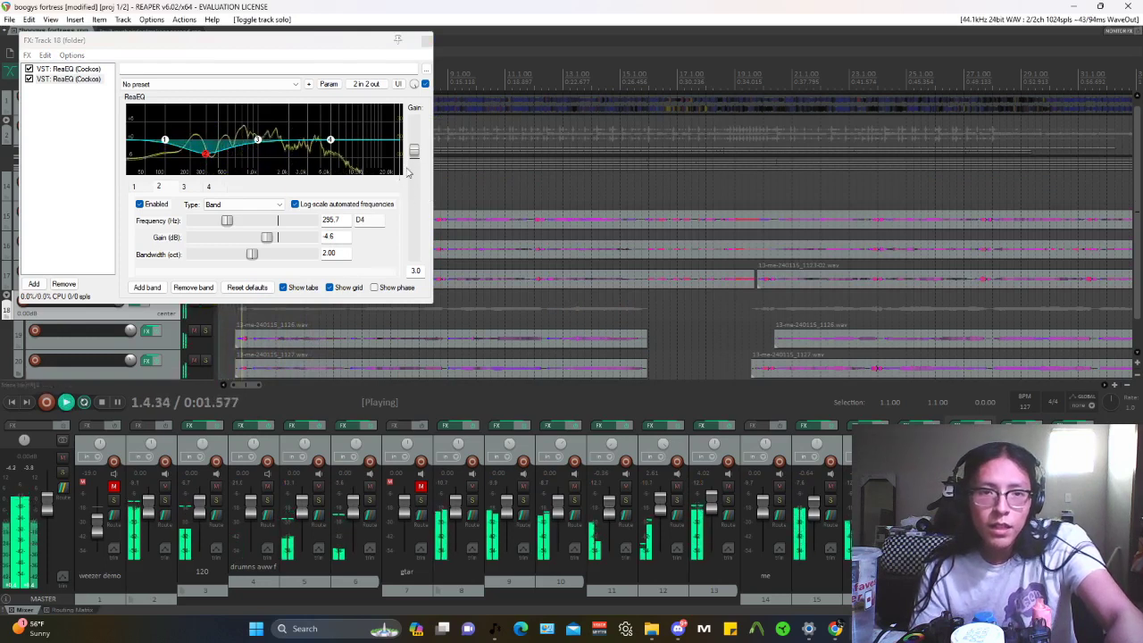
pyautogui.moveTo(414, 152); pyautogui.dragTo(415, 141)
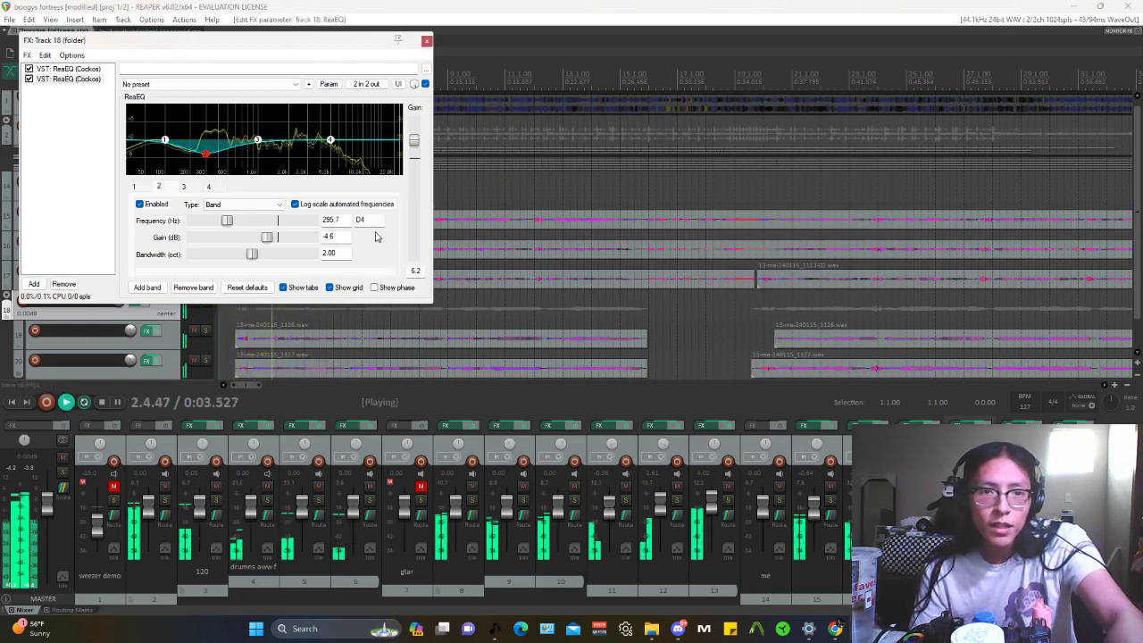
pyautogui.press('Escape')
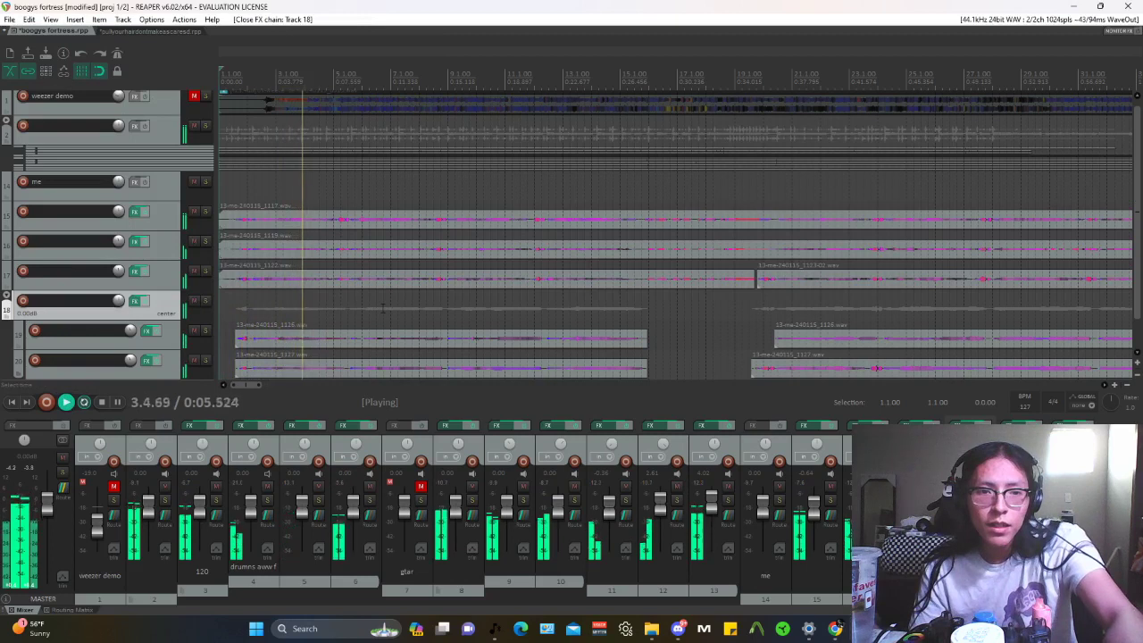
# Step: Play back the opening bars to review the guitar and vocal layers together
pyautogui.scroll(-3, 186, 306)
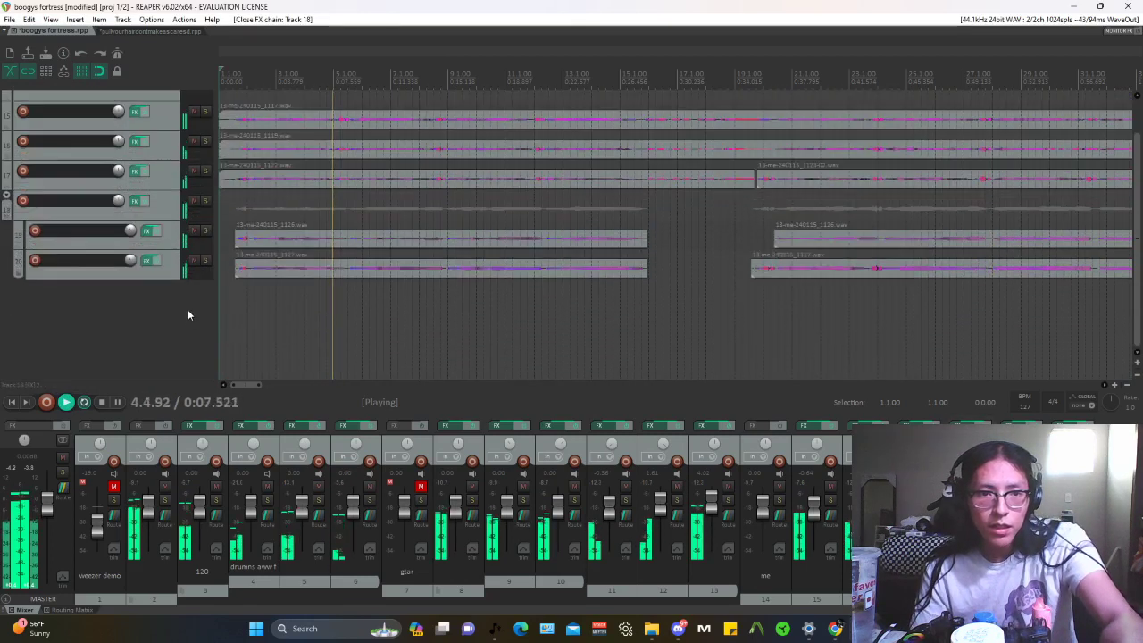
pyautogui.scroll(2, 187, 315)
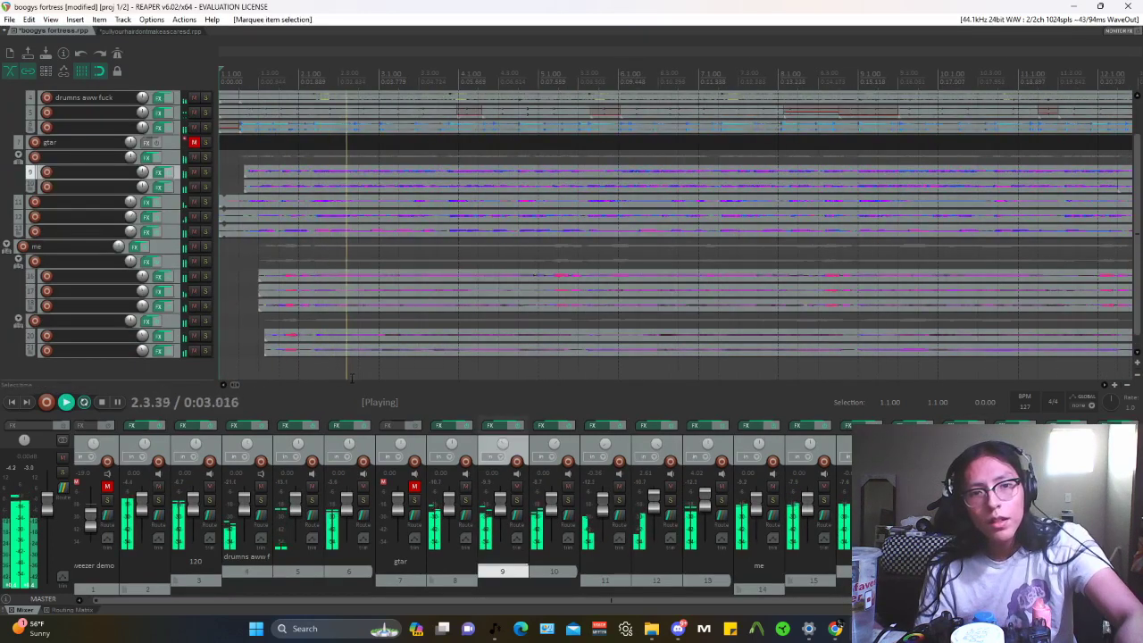
pyautogui.scroll(-4, 671, 356)
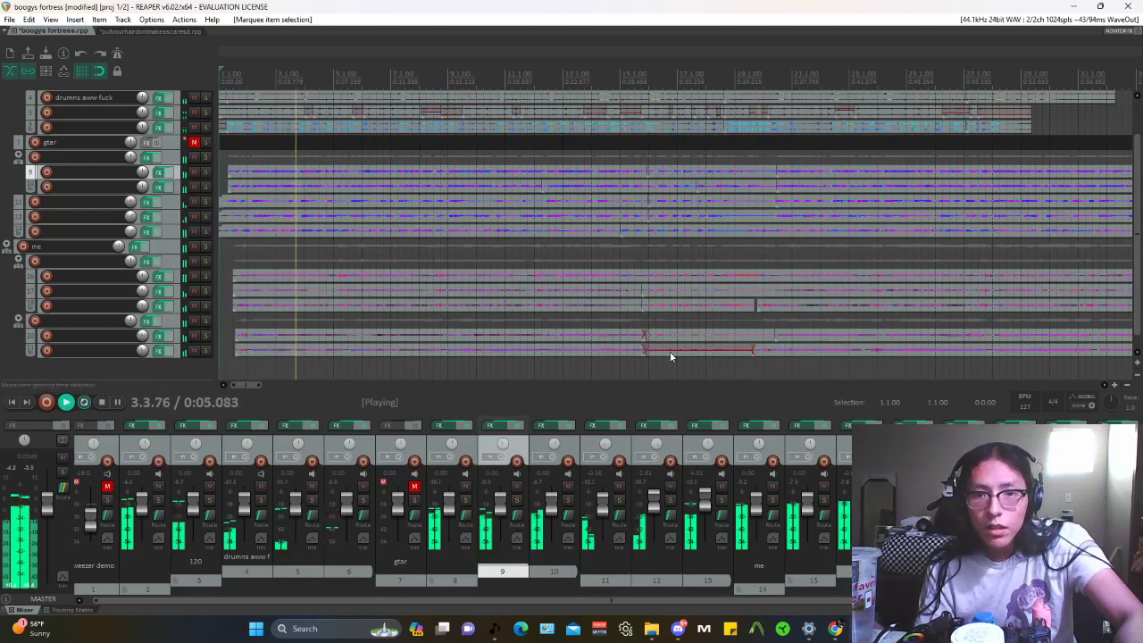
pyautogui.scroll(-3, 790, 350)
pyautogui.press('space')
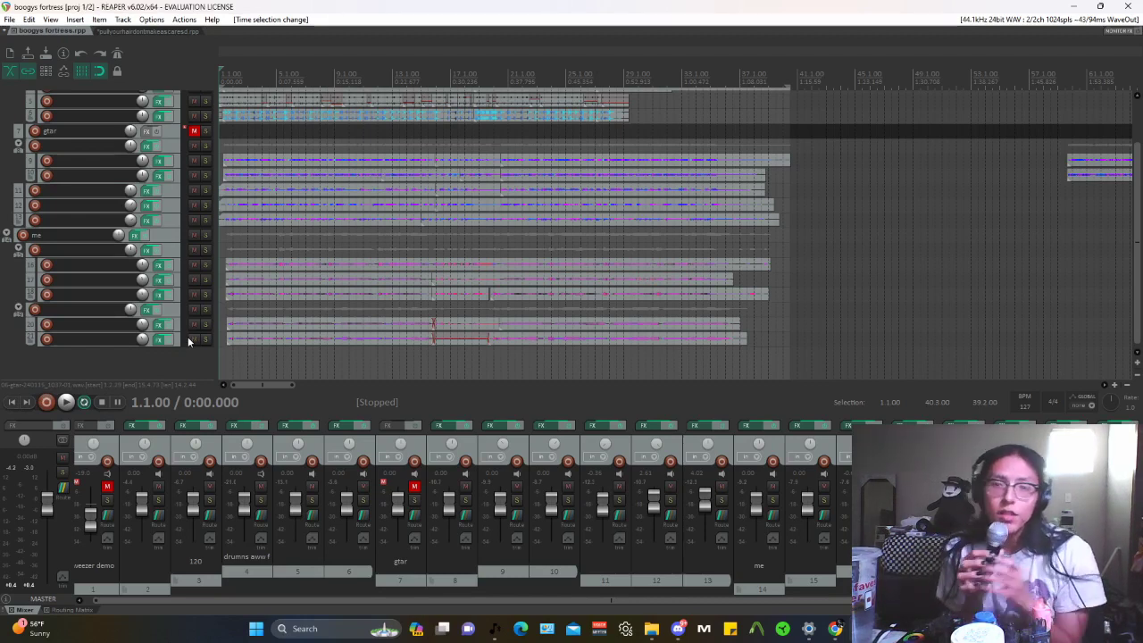
# Step: Solo the weezer demo track and play it from bar 30.3 as a reference for the mix
pyautogui.scroll(3, 190, 337)
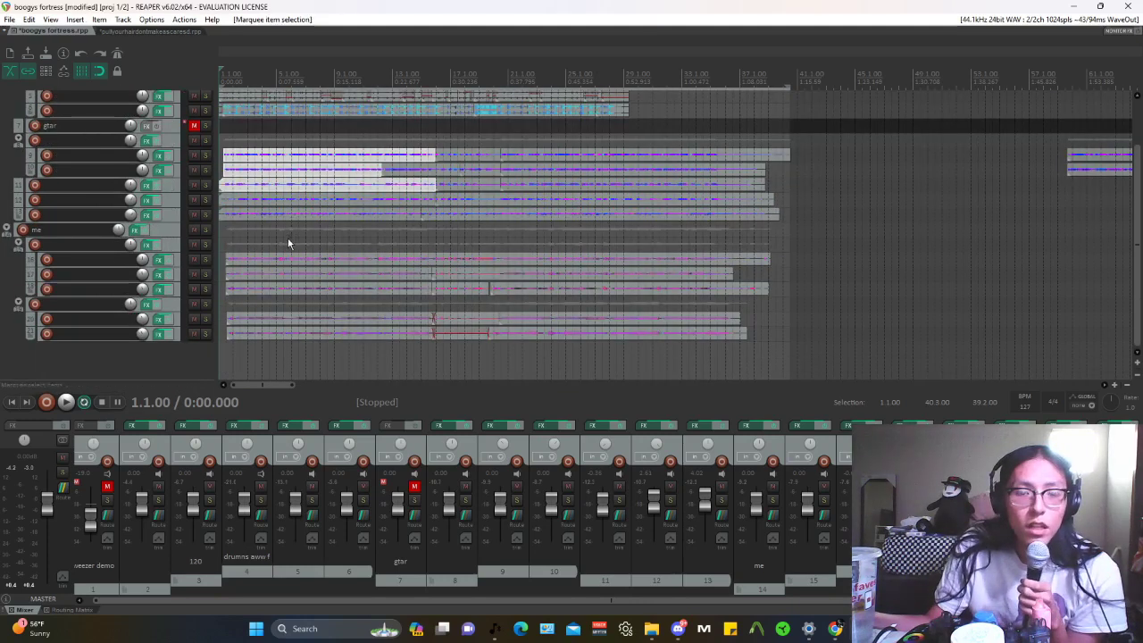
pyautogui.scroll(-5, 288, 238)
pyautogui.scroll(3, 164, 255)
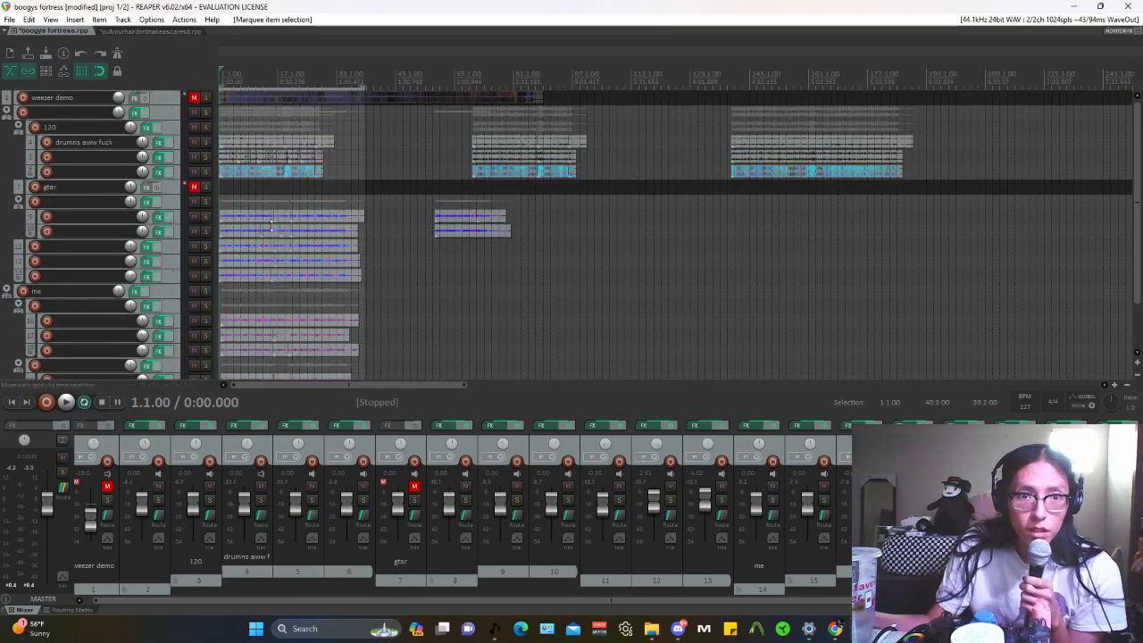
pyautogui.scroll(-1, 180, 224)
pyautogui.scroll(1, 180, 224)
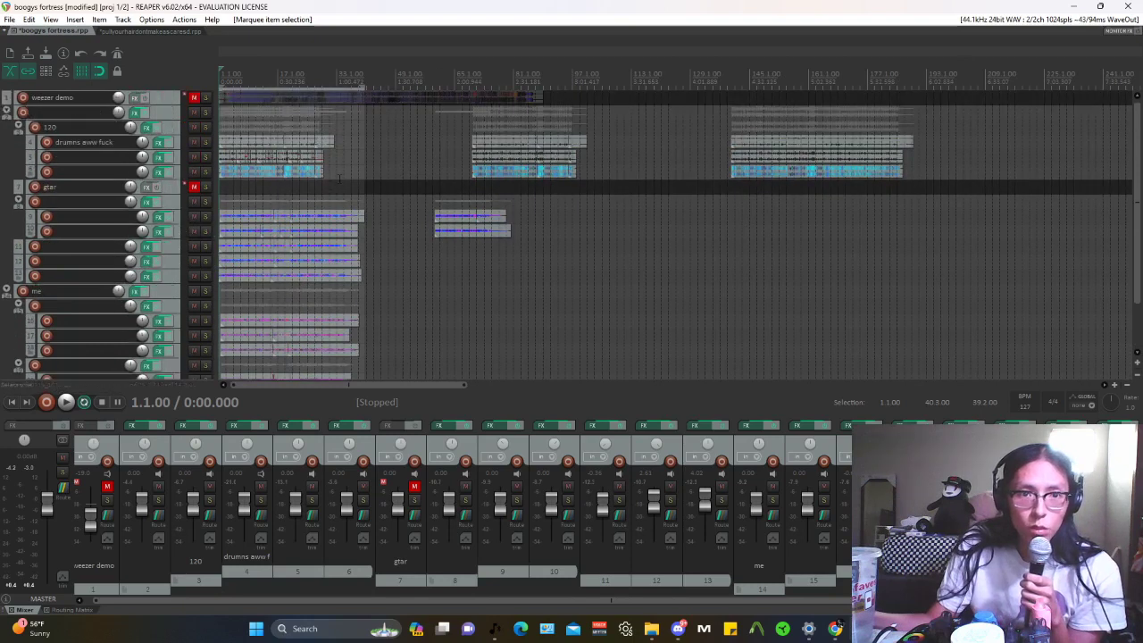
pyautogui.scroll(4, 362, 168)
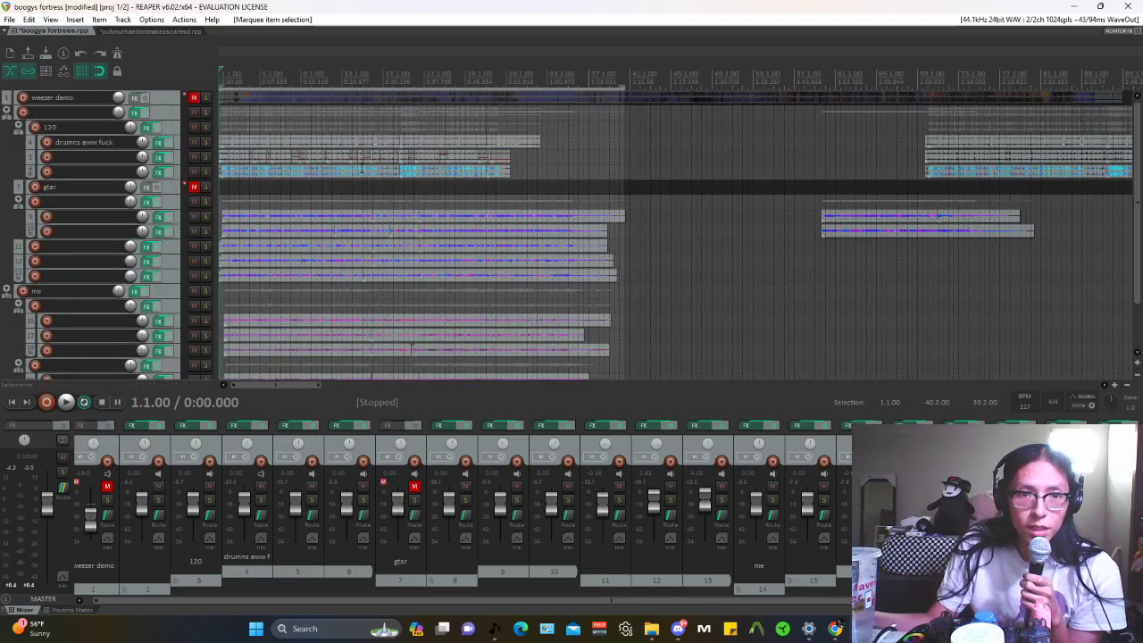
pyautogui.click(523, 114)
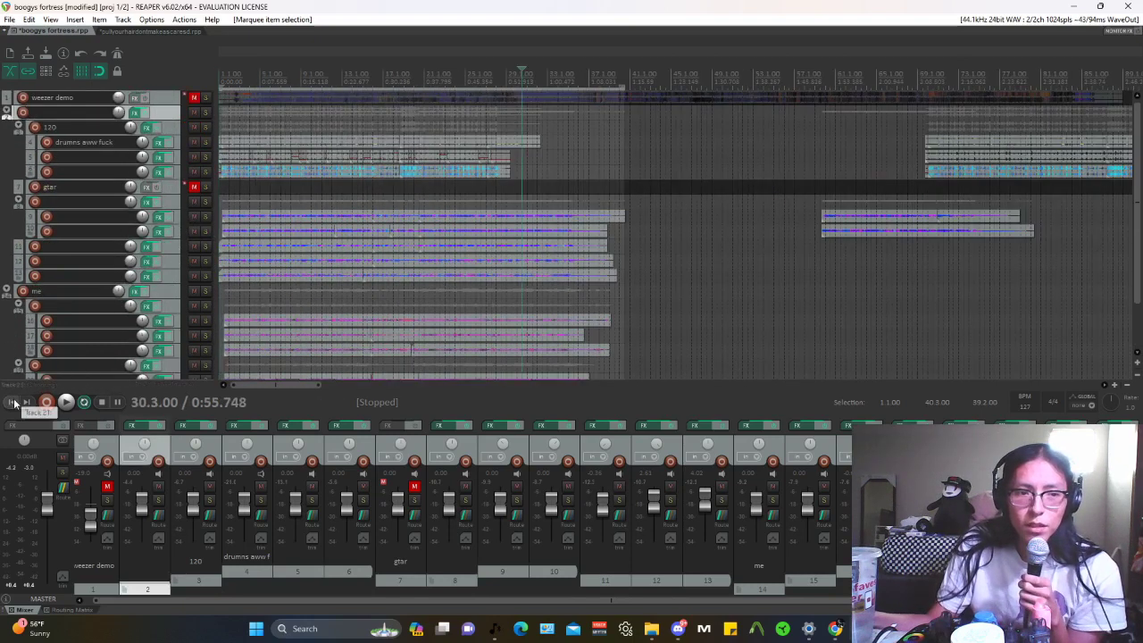
pyautogui.click(195, 98)
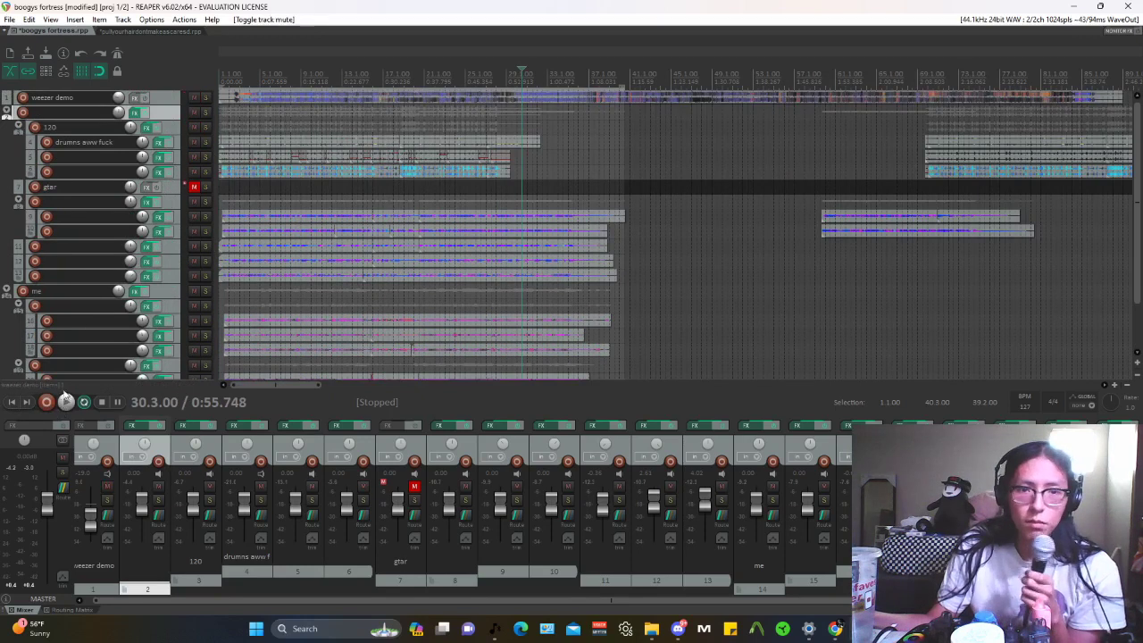
pyautogui.click(205, 99)
pyautogui.click(195, 98)
pyautogui.click(66, 404)
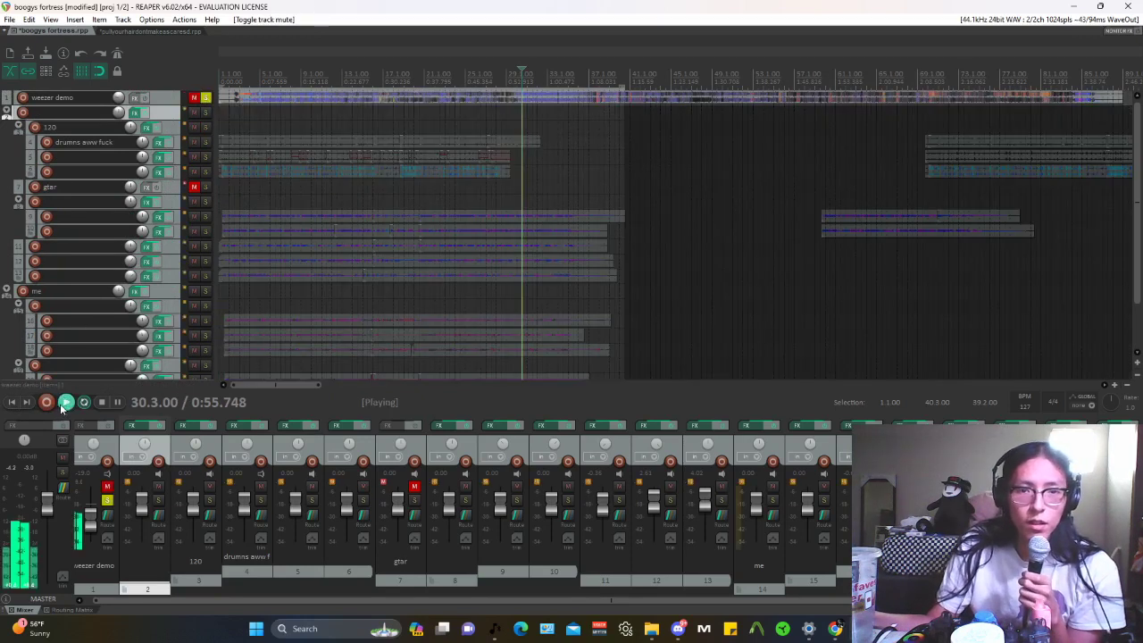
pyautogui.click(106, 502)
pyautogui.press('space')
# Step: Play the full mix from the project start to compare it with the demo
pyautogui.click(12, 403)
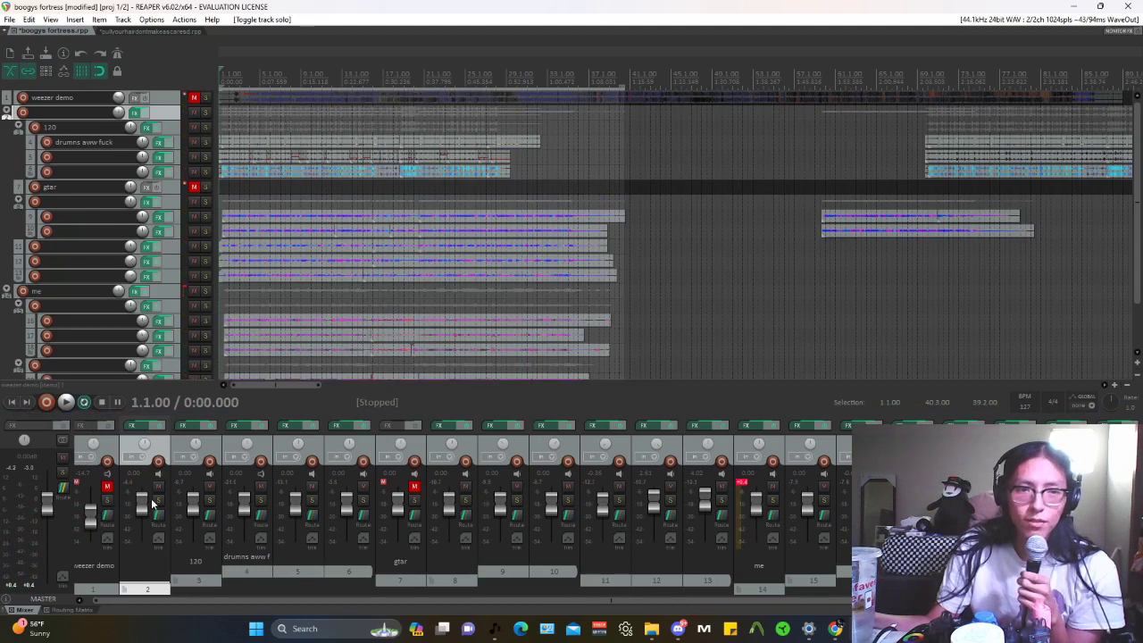
pyautogui.click(62, 403)
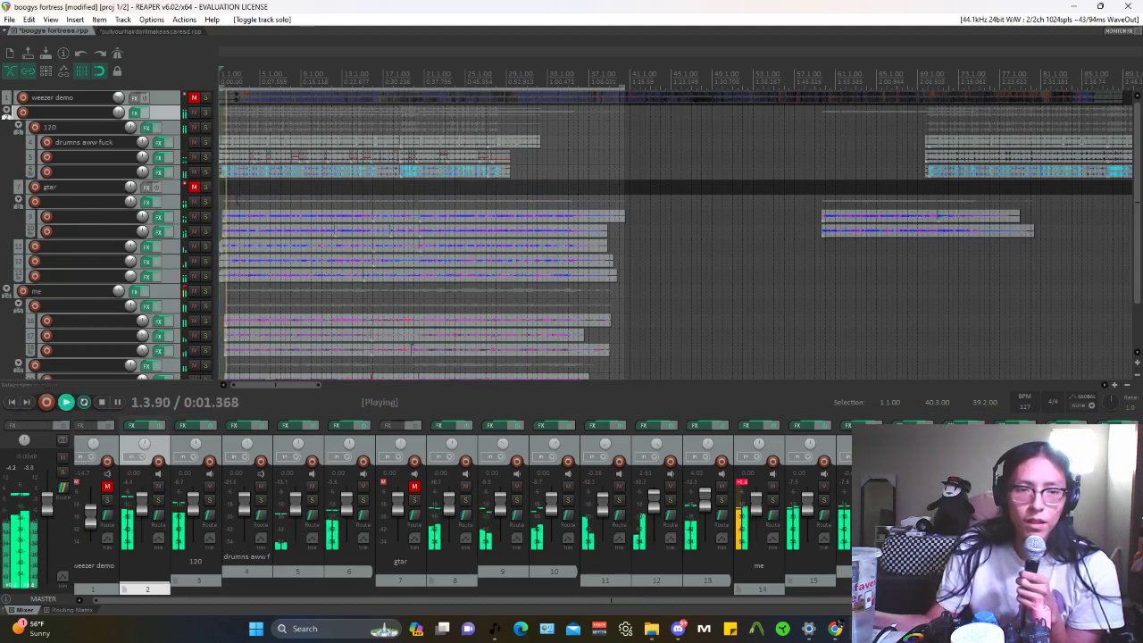
pyautogui.click(100, 404)
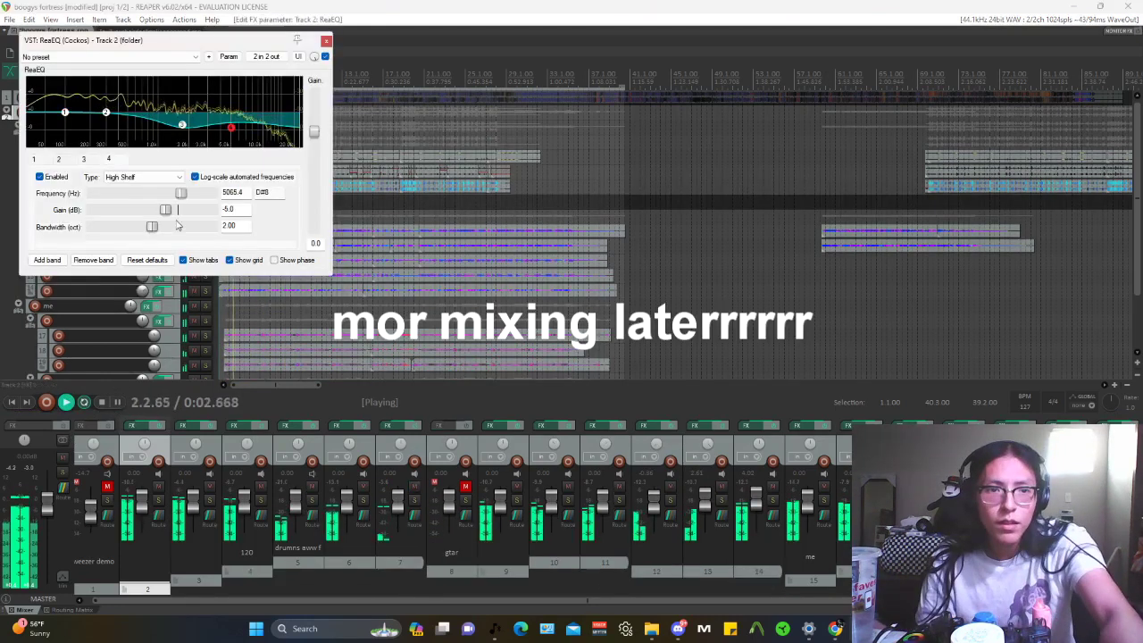
# Step: Lower band 2 of the ReaEQ on folder track 2, narrow the bandwidth, and start adding another effect to the track
pyautogui.moveTo(107, 112); pyautogui.dragTo(65, 129)
pyautogui.moveTo(152, 227); pyautogui.dragTo(93, 227)
pyautogui.click(326, 41)
pyautogui.click(137, 112)
pyautogui.click(33, 284)
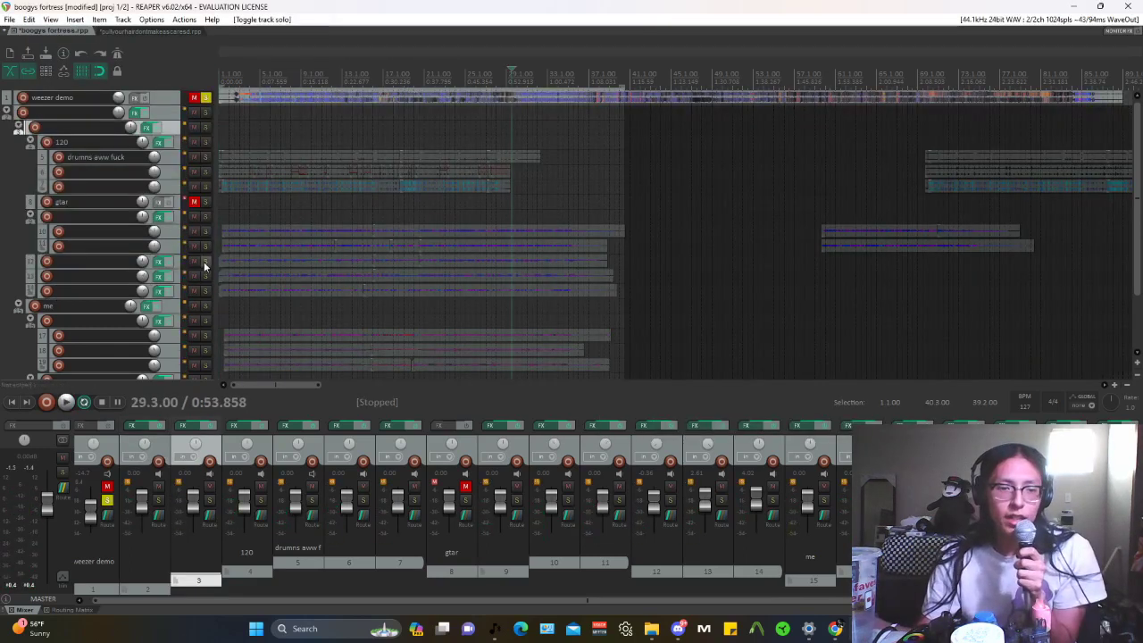
# Step: Adjust the soloed weezer demo track's volume and play it from bar 31.3 as a loudness reference
pyautogui.moveTo(97, 508); pyautogui.dragTo(96, 499)
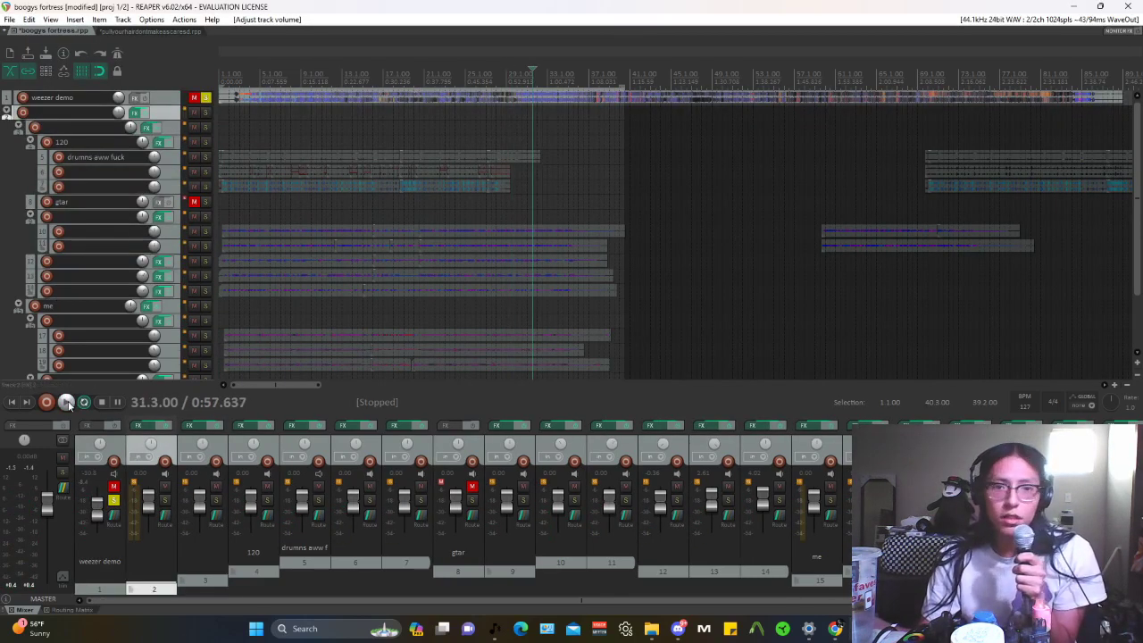
pyautogui.click(66, 403)
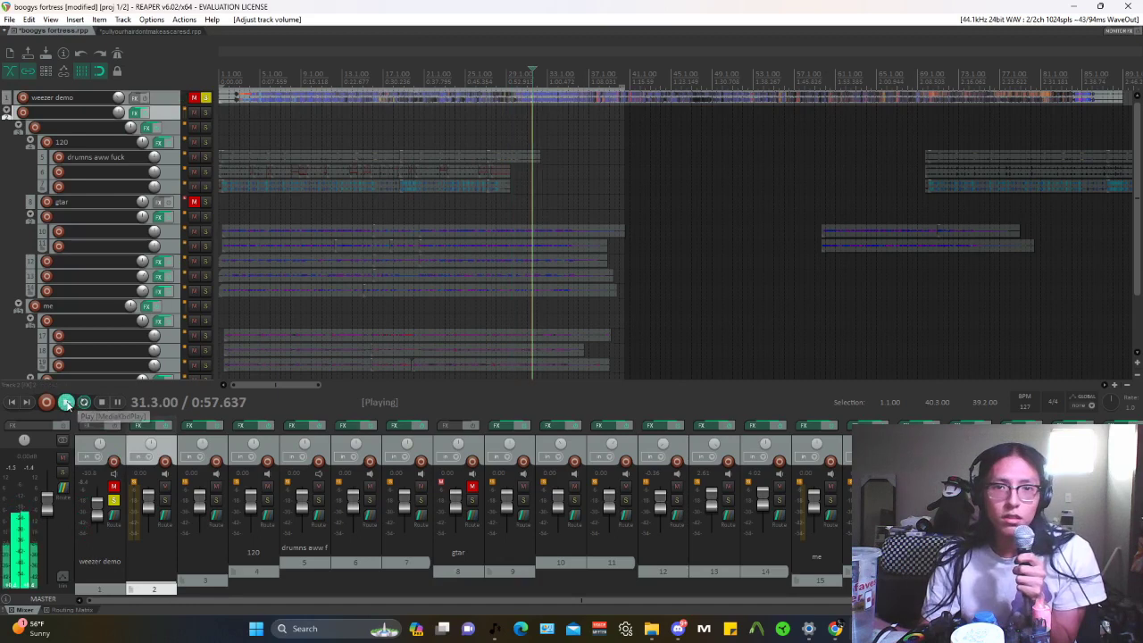
pyautogui.scroll(-2, 525, 165)
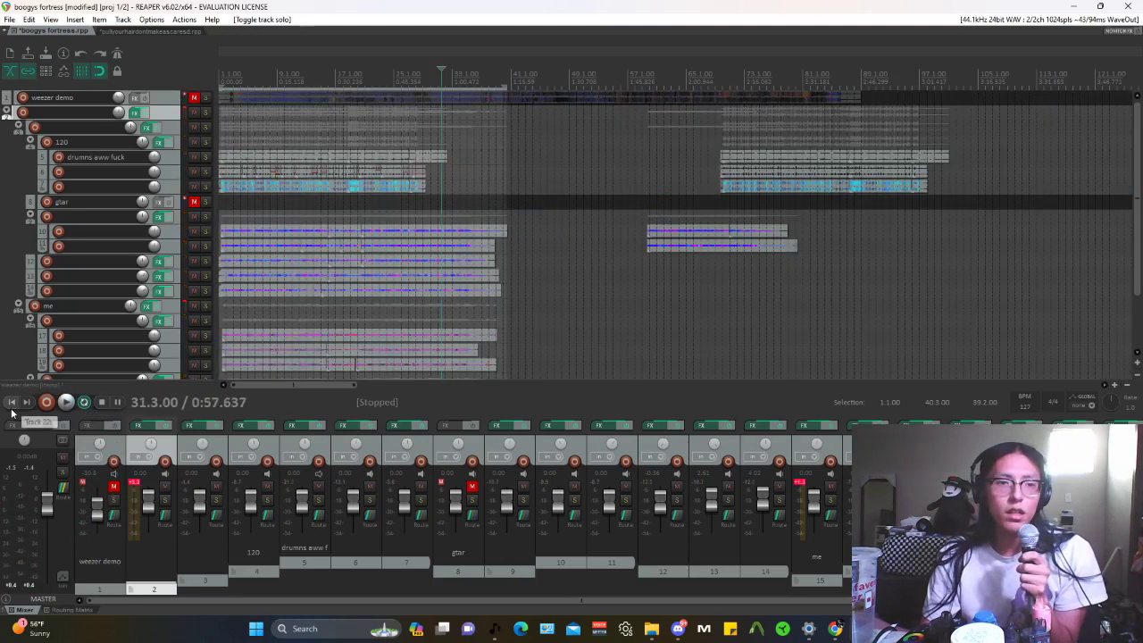
# Step: Return to the project start and review the band settings of both ReaEQ instances on folder track 2
pyautogui.click(12, 404)
pyautogui.click(135, 113)
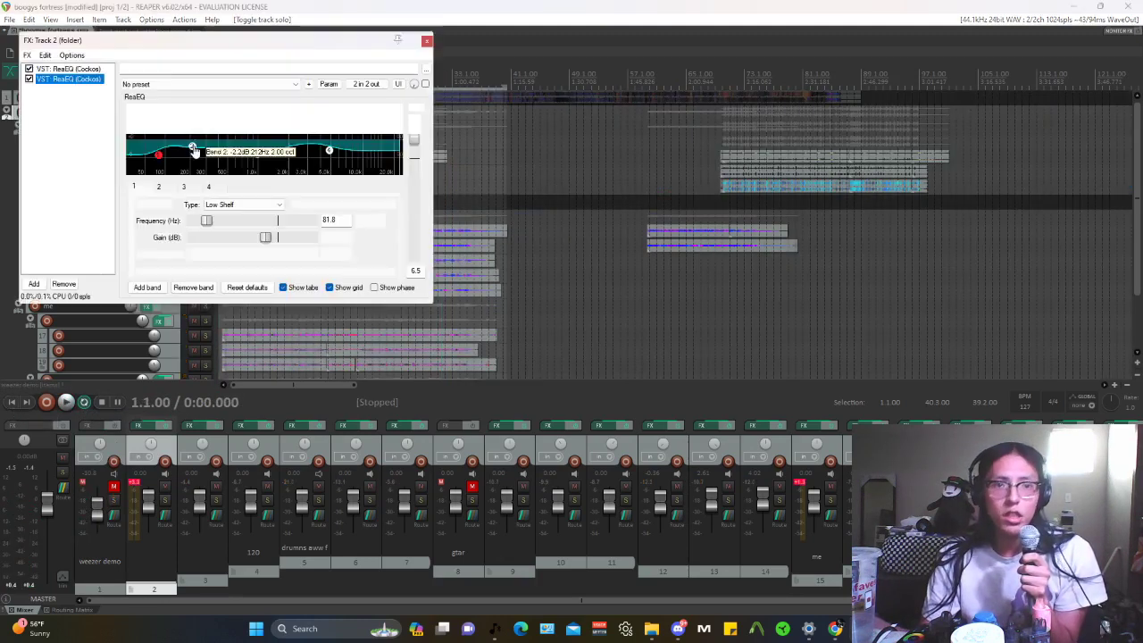
pyautogui.press('Escape')
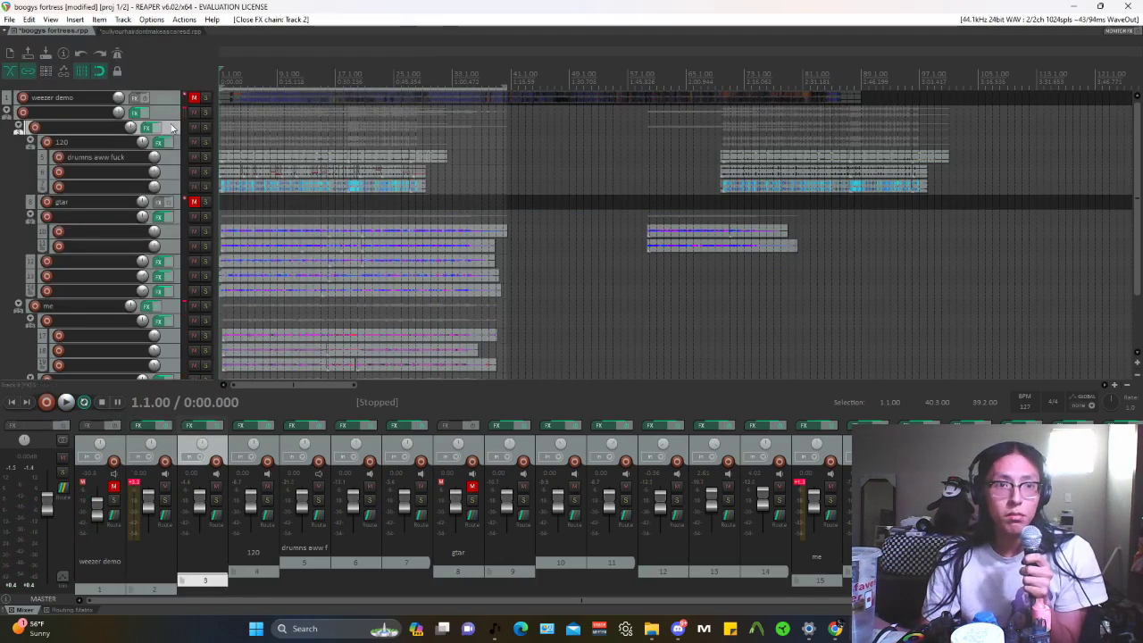
pyautogui.click(170, 307)
pyautogui.click(137, 114)
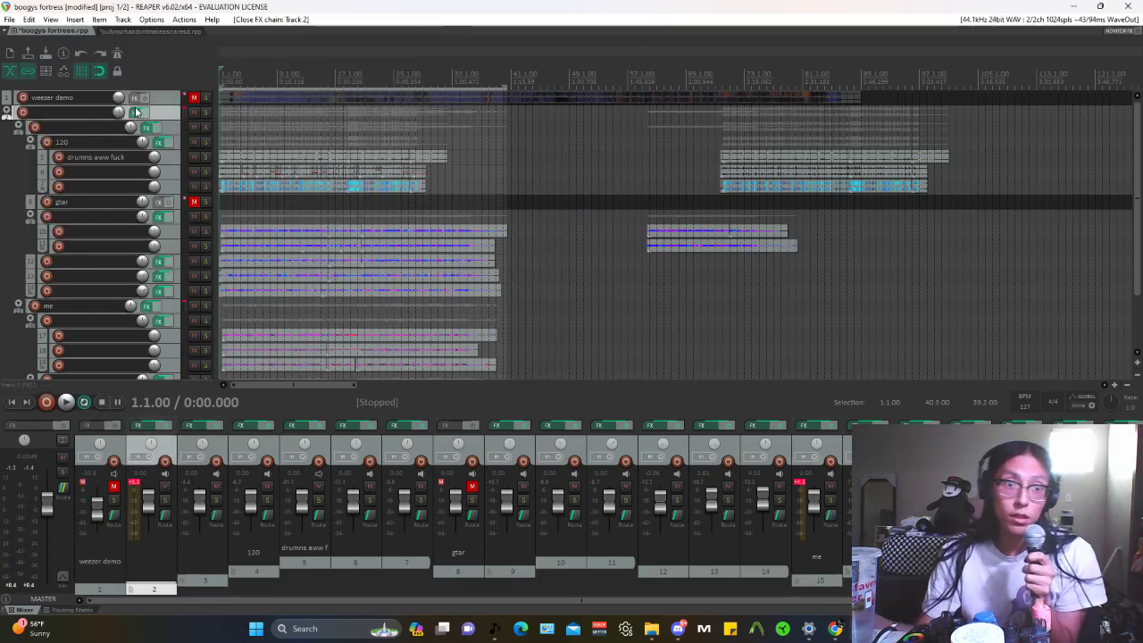
pyautogui.click(136, 112)
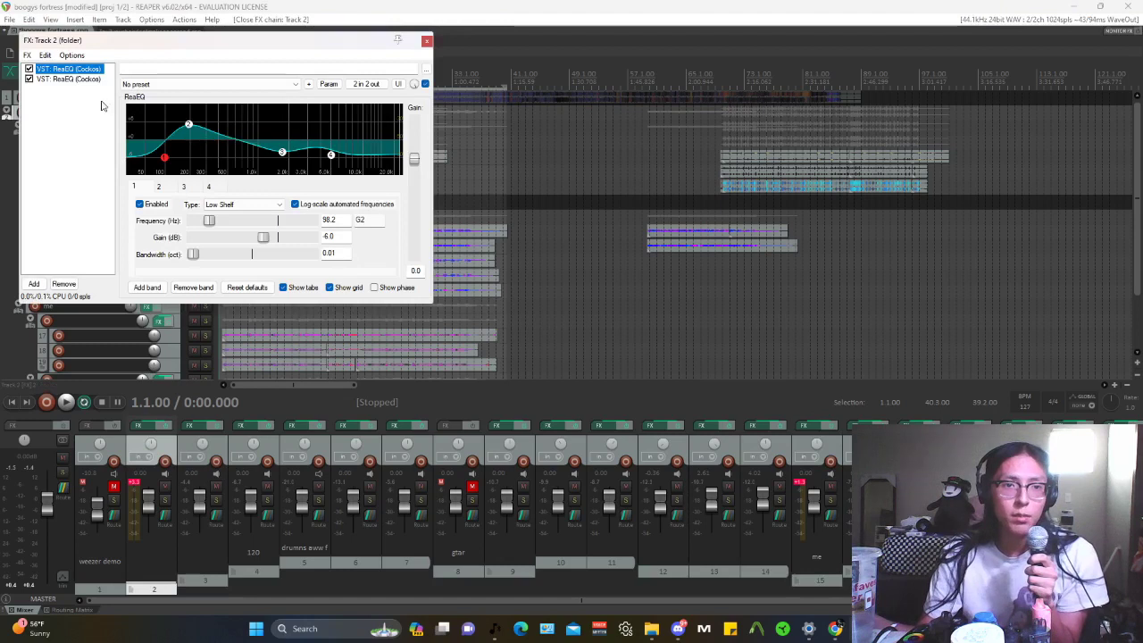
pyautogui.click(81, 79)
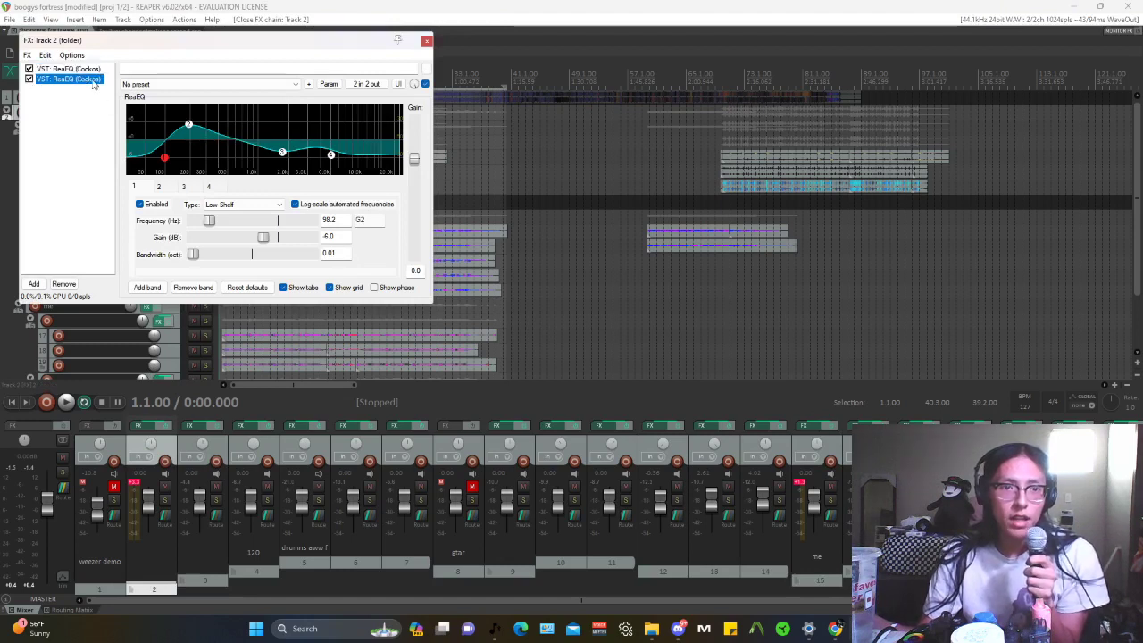
pyautogui.moveTo(329, 152)
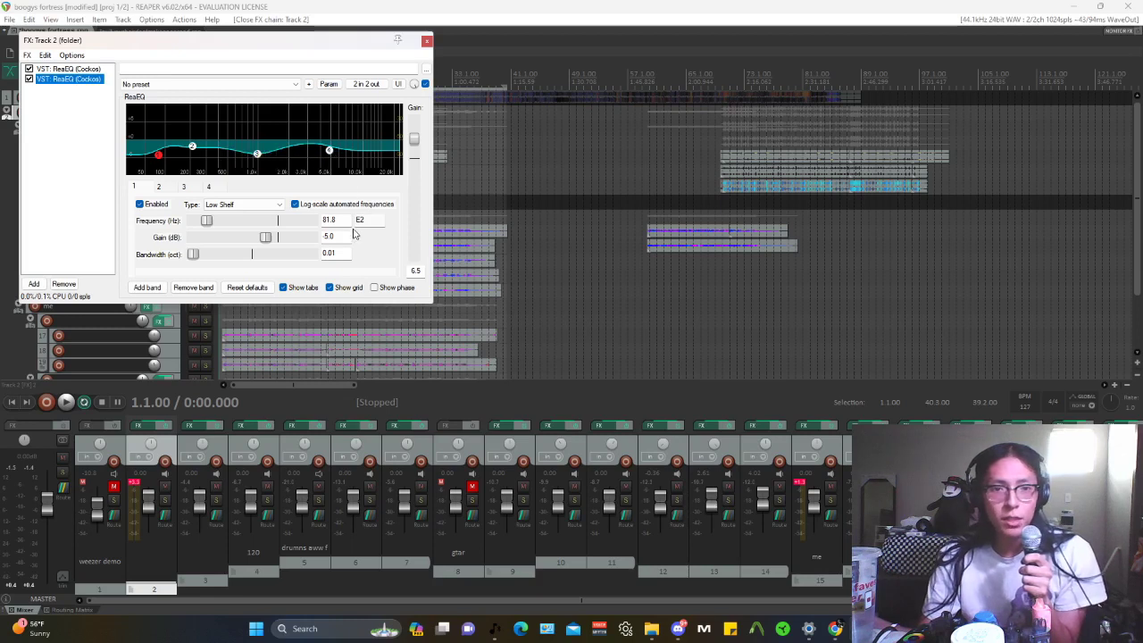
pyautogui.click(427, 41)
pyautogui.scroll(-2, 185, 225)
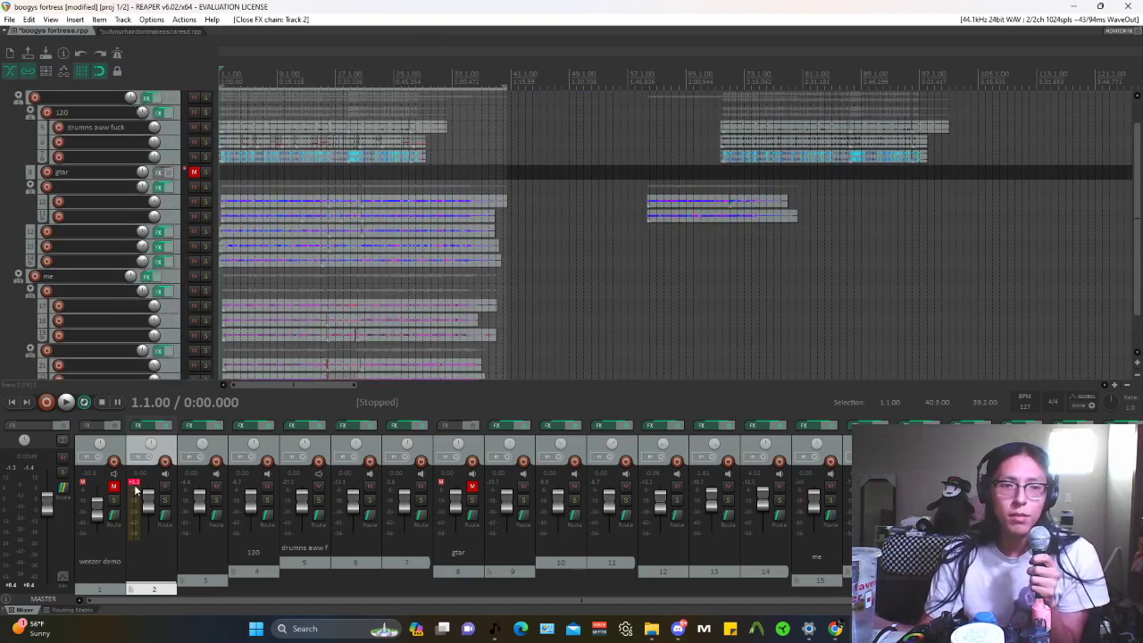
pyautogui.scroll(2, 179, 368)
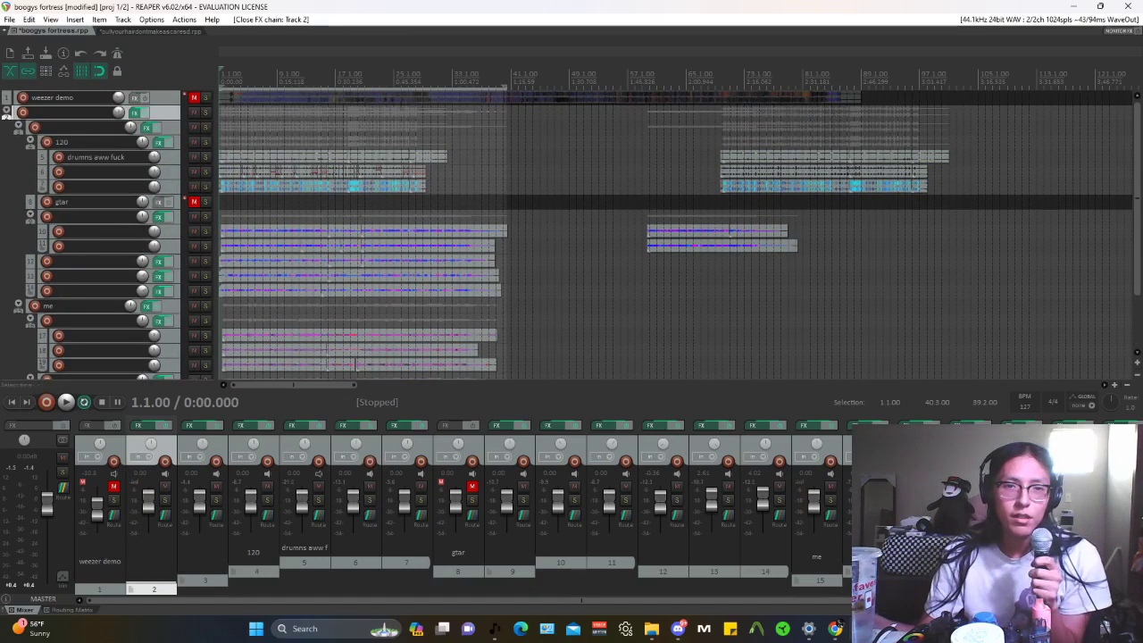
pyautogui.moveTo(376, 115); pyautogui.dragTo(404, 105)
pyautogui.click(453, 128)
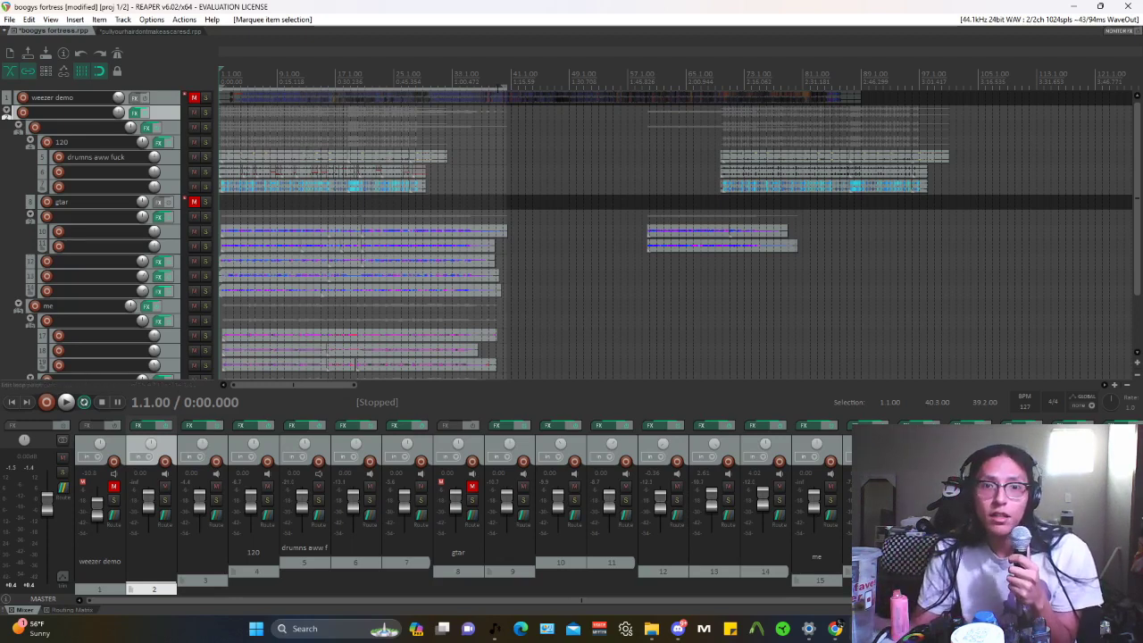
# Step: Remove the loop and time selection, and play the full mix from the project start
pyautogui.rightClick(503, 87)
pyautogui.click(515, 93)
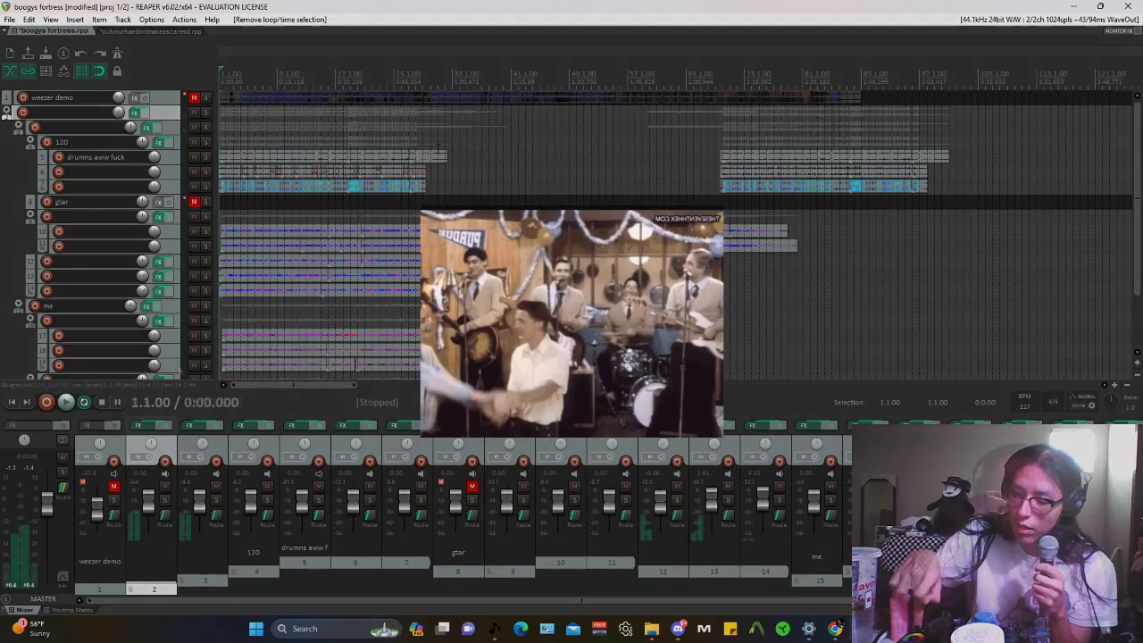
pyautogui.press('space')
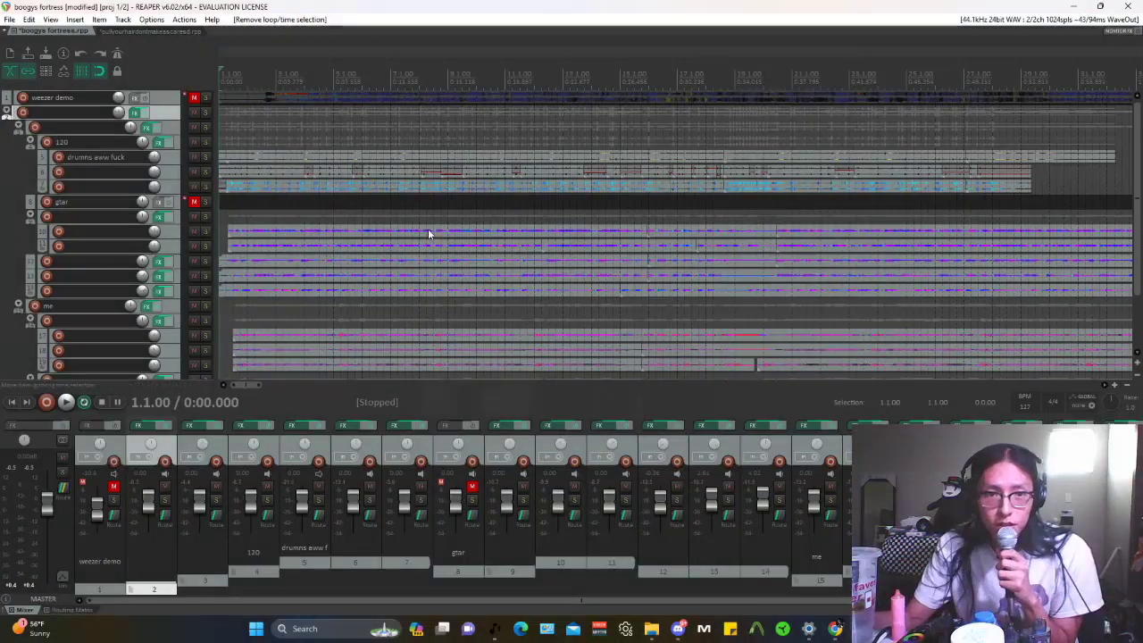
pyautogui.moveTo(427, 228); pyautogui.dragTo(469, 302)
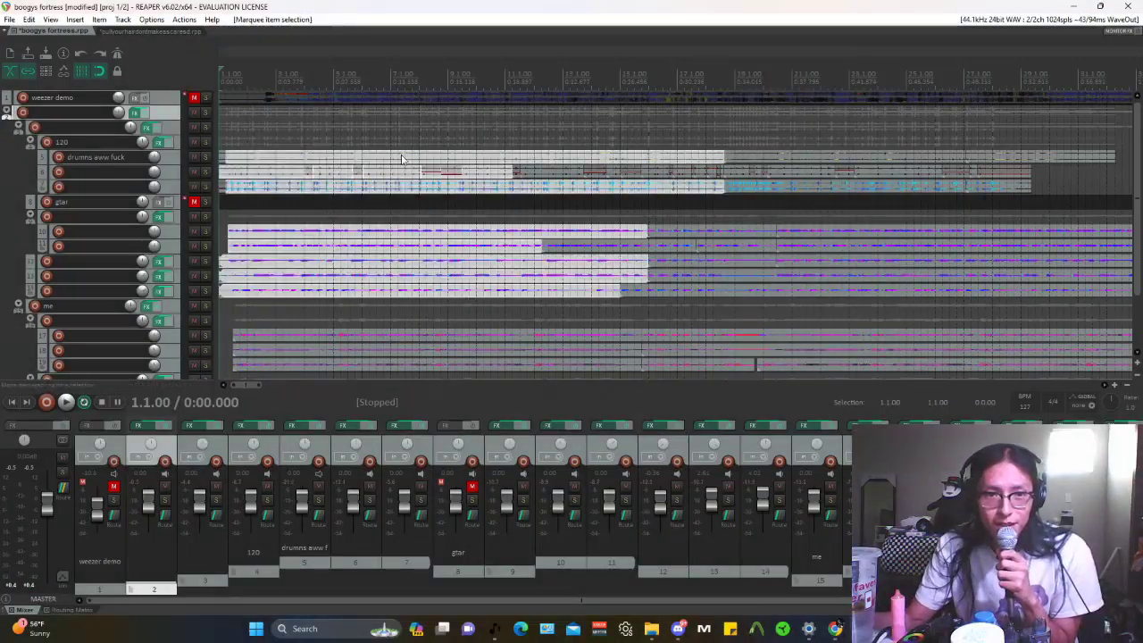
pyautogui.scroll(-3, 377, 179)
pyautogui.click(692, 181)
pyautogui.moveTo(651, 174); pyautogui.dragTo(428, 156)
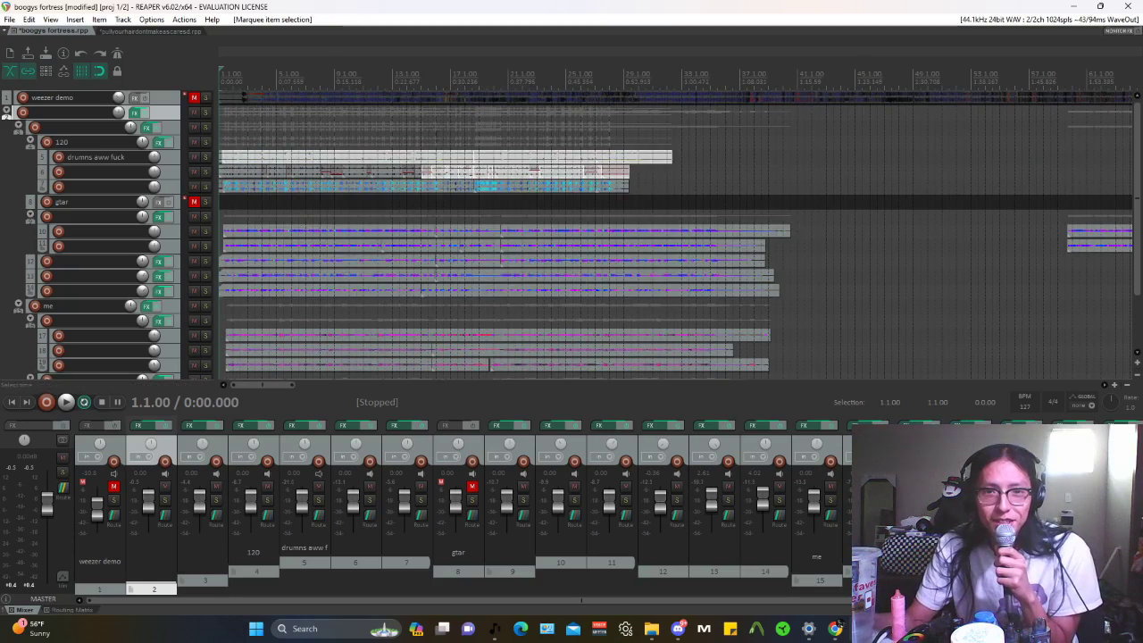
pyautogui.moveTo(357, 154); pyautogui.dragTo(490, 228)
pyautogui.moveTo(329, 214); pyautogui.dragTo(469, 288)
pyautogui.moveTo(475, 334); pyautogui.dragTo(457, 275)
pyautogui.scroll(2, 197, 323)
pyautogui.click(262, 288)
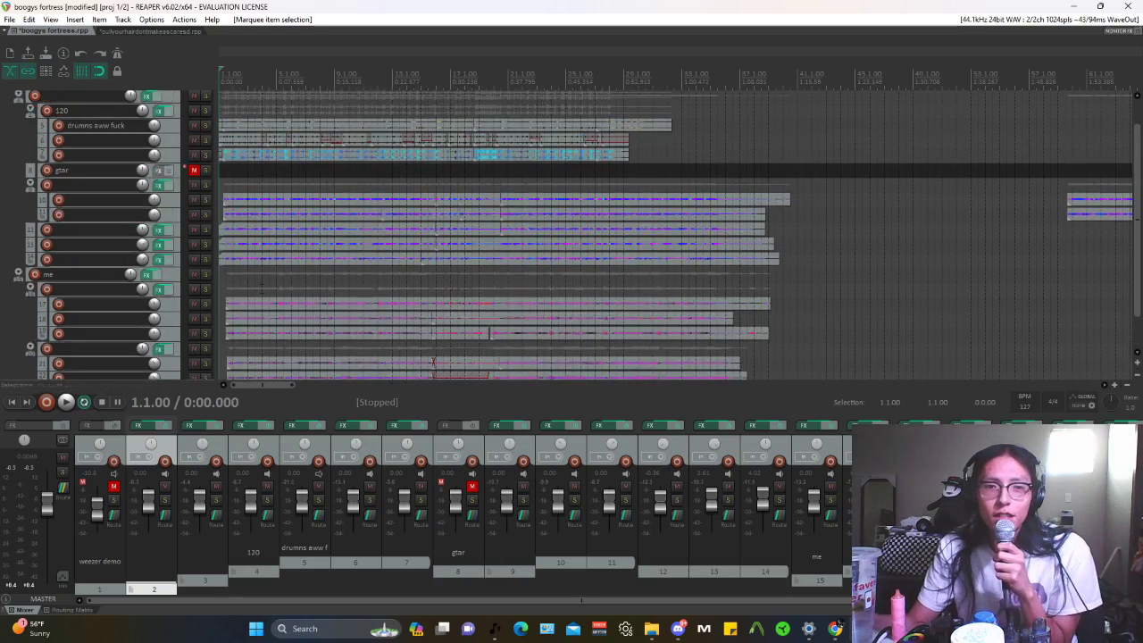
pyautogui.scroll(2, 198, 291)
pyautogui.scroll(-4, 446, 259)
pyautogui.moveTo(488, 219); pyautogui.dragTo(521, 247)
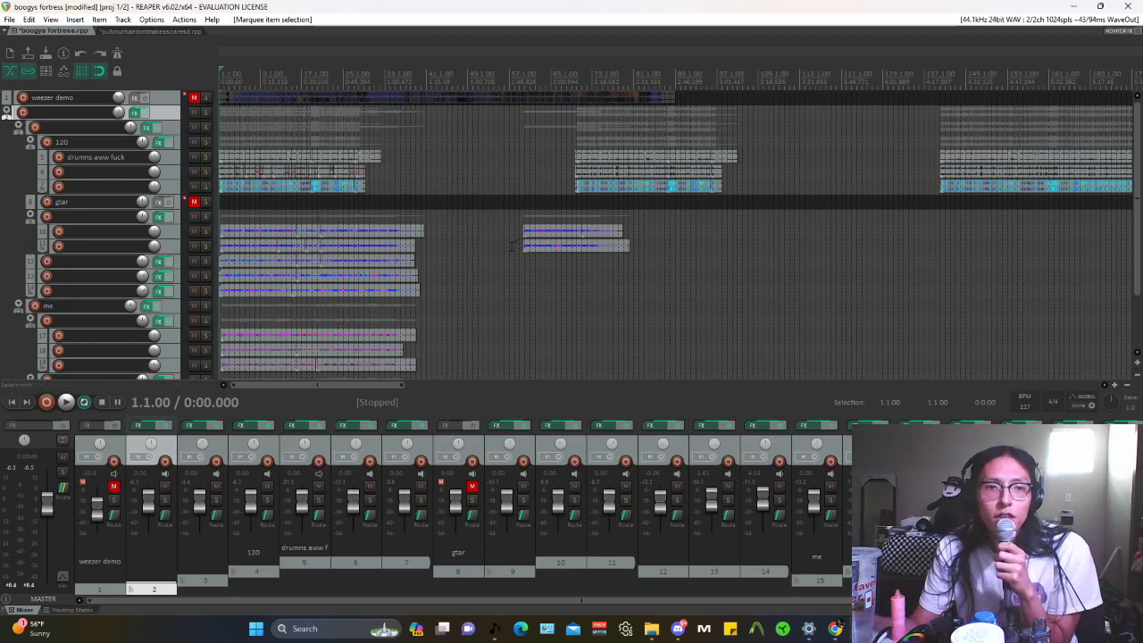
pyautogui.scroll(5, 514, 246)
pyautogui.scroll(-3, 505, 248)
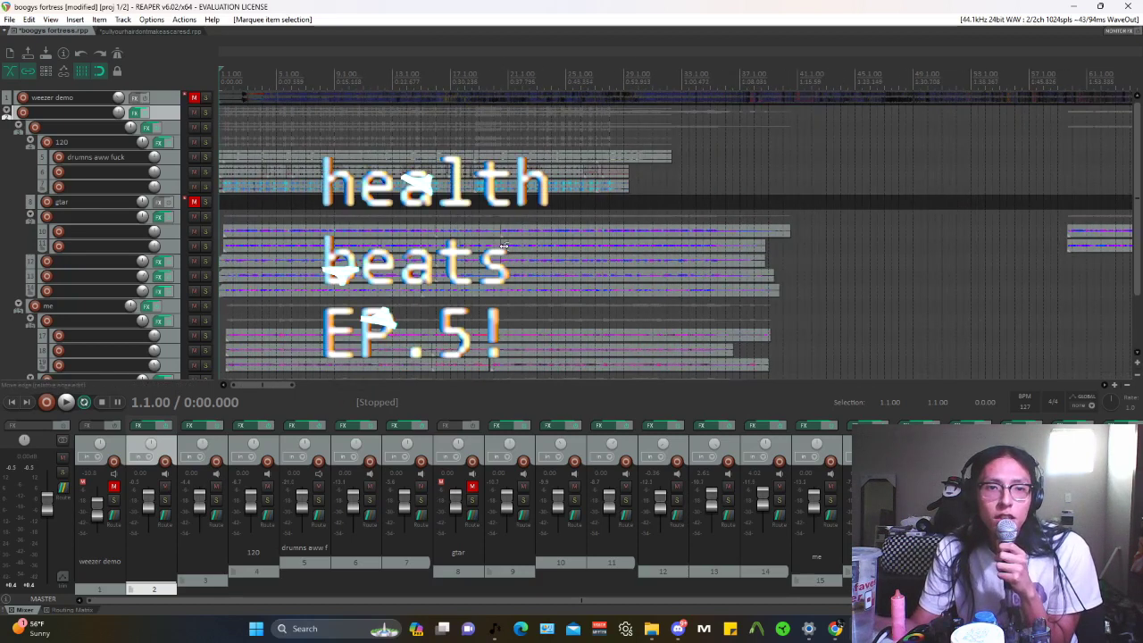